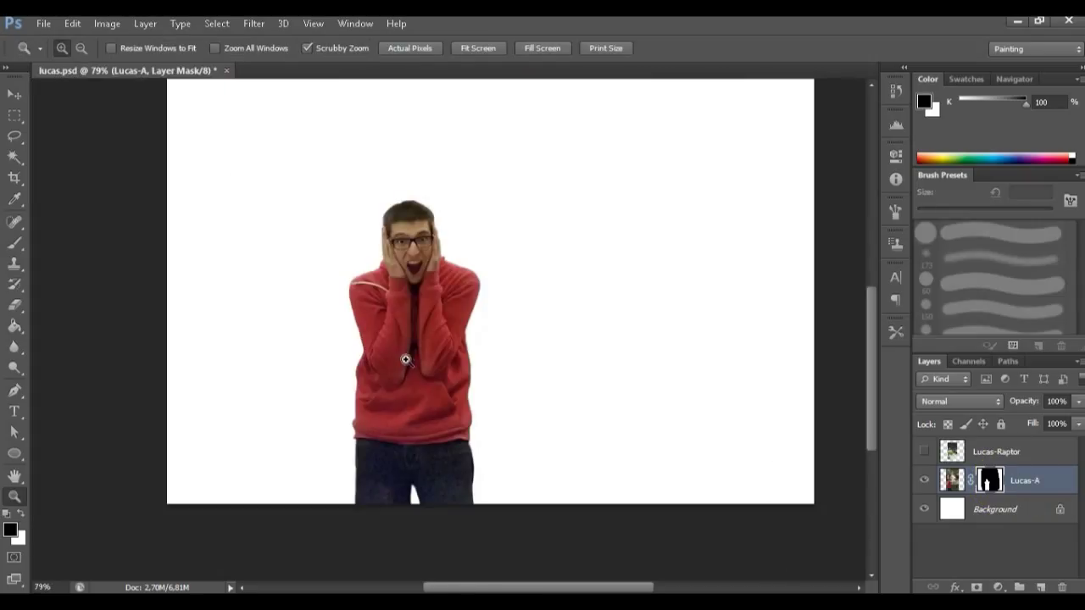
# Clean up the layer mask around the man in the red hoodie with a small black brush.
pyautogui.press('h')
pyautogui.moveTo(427, 381)
pyautogui.mouseDown()
pyautogui.moveTo(288, 393)
pyautogui.moveTo(559, 402)
pyautogui.moveTo(402, 406)
pyautogui.mouseUp()
pyautogui.press('b')
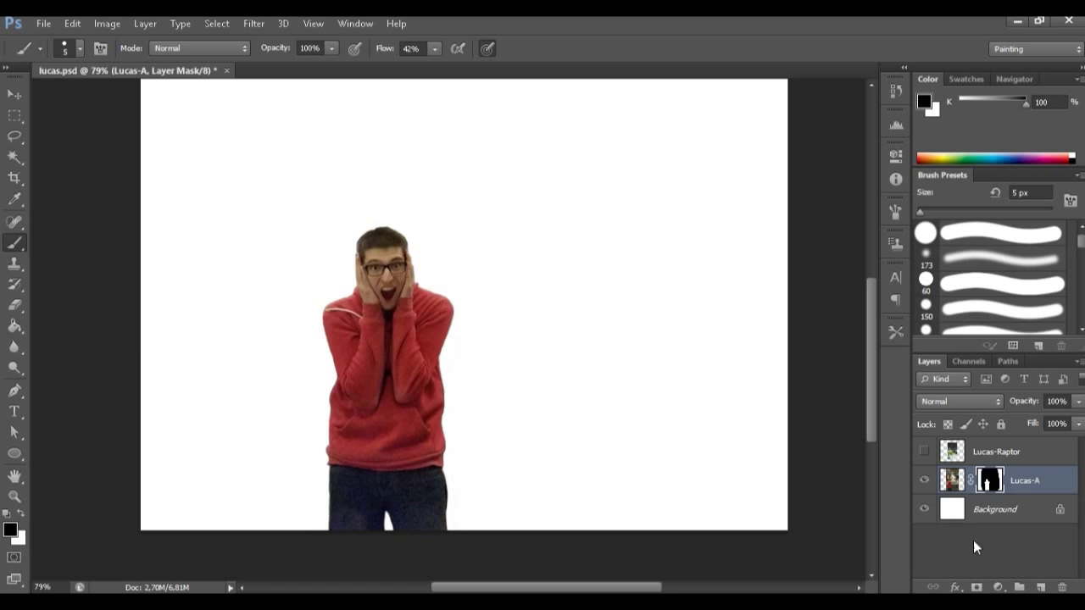
pyautogui.rightClick(999, 483)
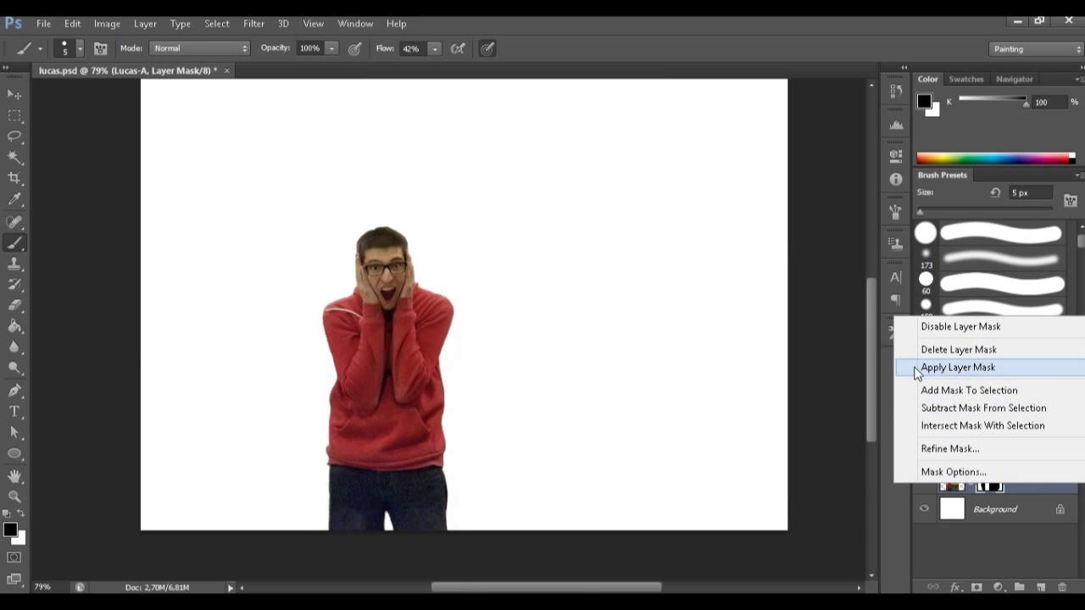
pyautogui.moveTo(507, 254); pyautogui.dragTo(506, 314)
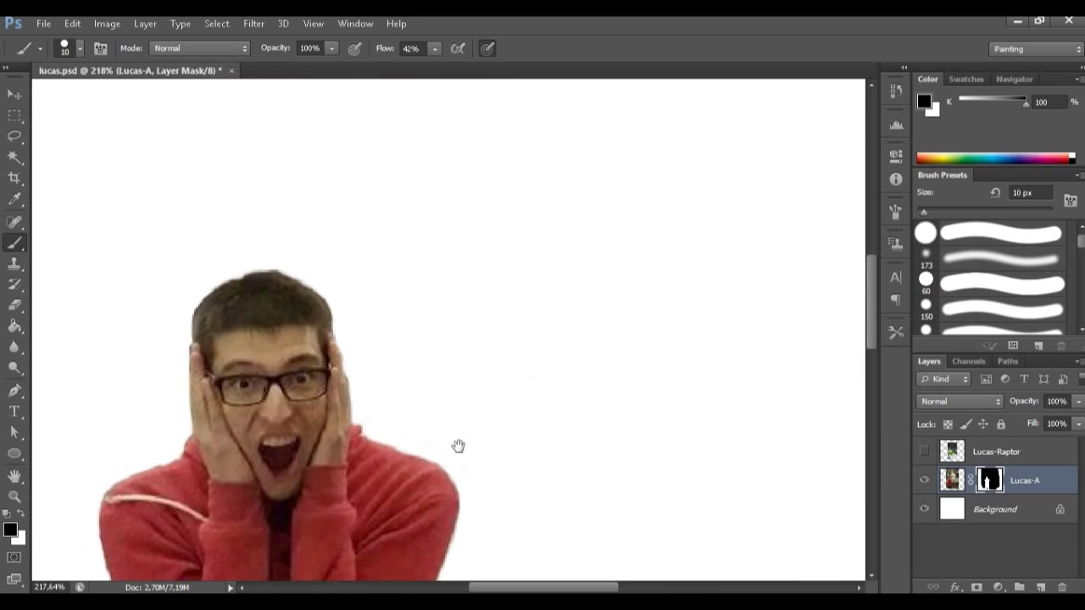
pyautogui.press('z')
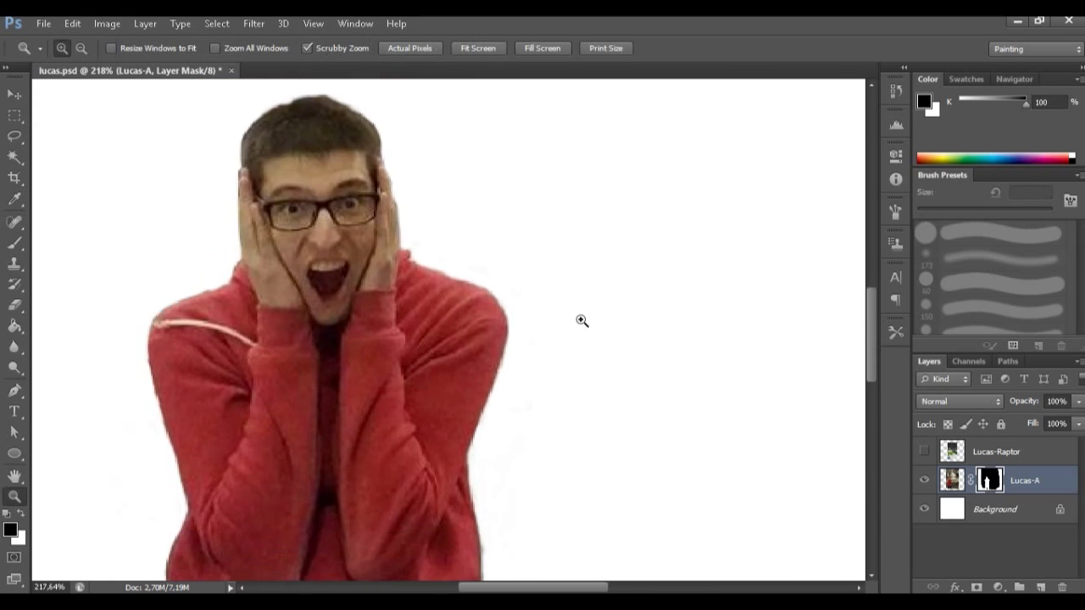
pyautogui.moveTo(582, 321); pyautogui.dragTo(483, 324)
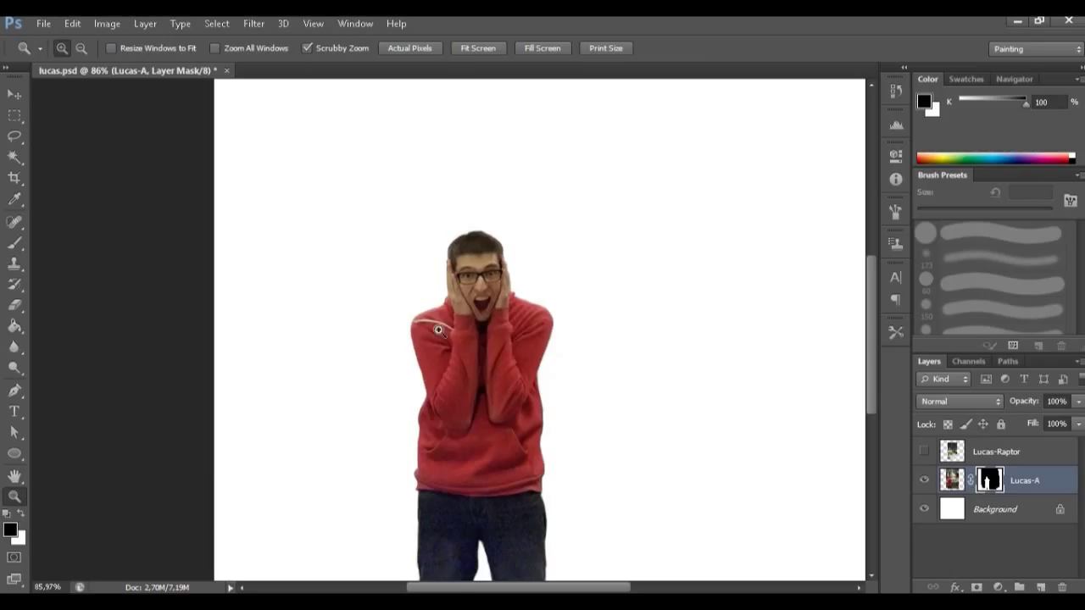
pyautogui.press('v')
pyautogui.moveTo(486, 375); pyautogui.dragTo(455, 303)
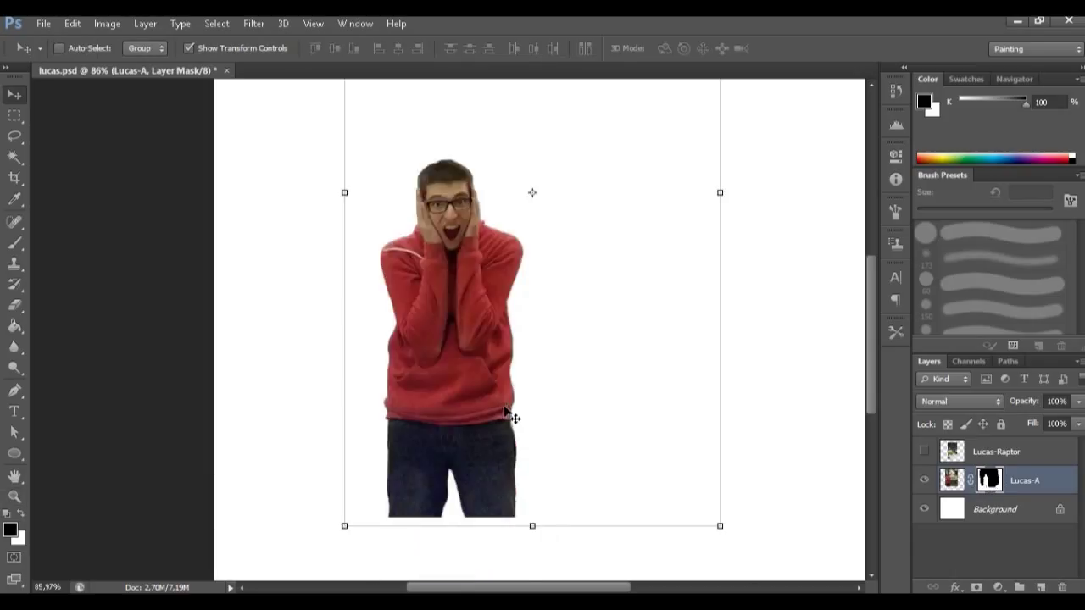
pyautogui.hotkey('ctrl', 'z')
# Apply the hoodie man's layer mask and move his cutout to the canvas's left edge.
pyautogui.rightClick(990, 480)
pyautogui.click(992, 355)
pyautogui.moveTo(465, 415); pyautogui.dragTo(276, 413)
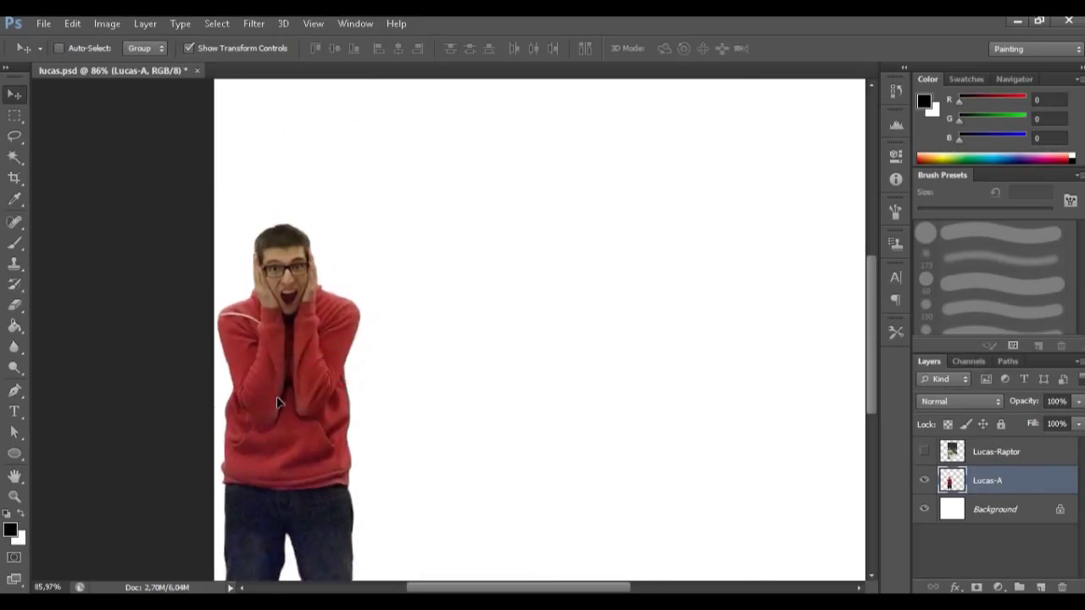
# Lock and hide the hoodie man's layer, and show the layer with the crouching man and the raptor.
pyautogui.click(1001, 424)
pyautogui.click(924, 481)
pyautogui.click(924, 451)
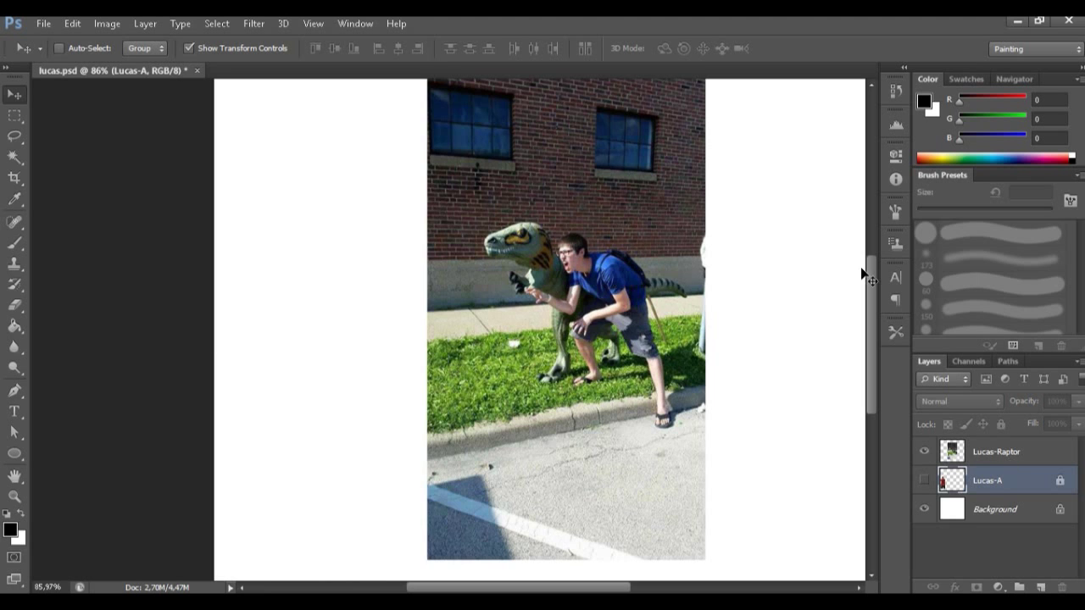
# Add a layer mask to the raptor photo and paint away the background along the crouching man's outstretched leg.
pyautogui.click(1000, 452)
pyautogui.click(976, 587)
pyautogui.press('b')
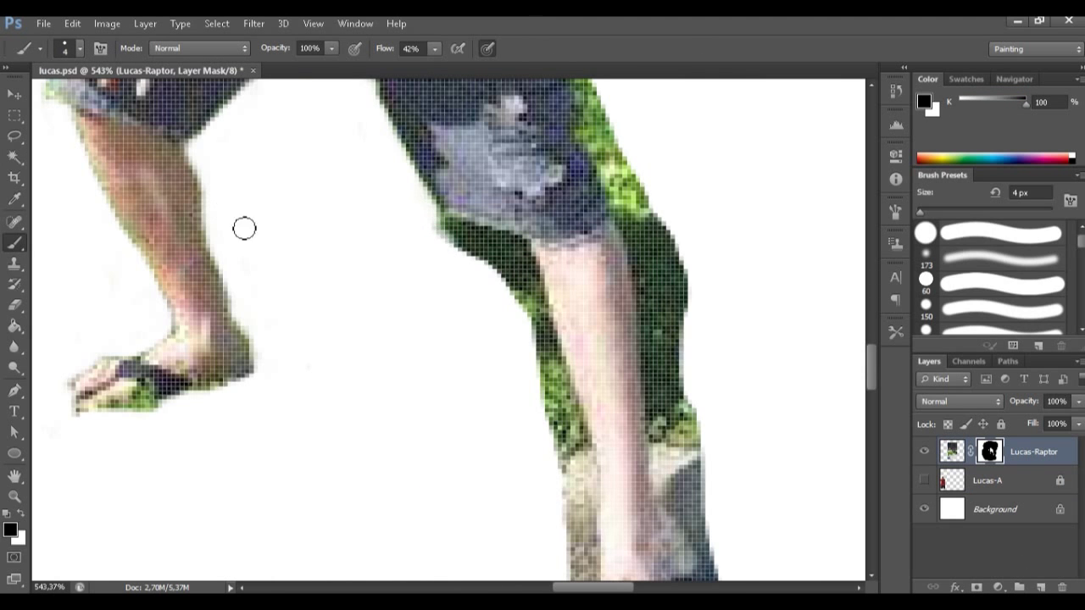
pyautogui.moveTo(420, 219)
pyautogui.mouseDown()
pyautogui.moveTo(509, 249)
pyautogui.moveTo(532, 300)
pyautogui.moveTo(526, 266)
pyautogui.moveTo(513, 272)
pyautogui.moveTo(503, 257)
pyautogui.moveTo(532, 280)
pyautogui.moveTo(543, 311)
pyautogui.moveTo(523, 412)
pyautogui.moveTo(465, 298)
pyautogui.mouseUp()
pyautogui.moveTo(501, 320)
pyautogui.mouseDown()
pyautogui.moveTo(492, 240)
pyautogui.moveTo(538, 424)
pyautogui.moveTo(519, 281)
pyautogui.mouseUp()
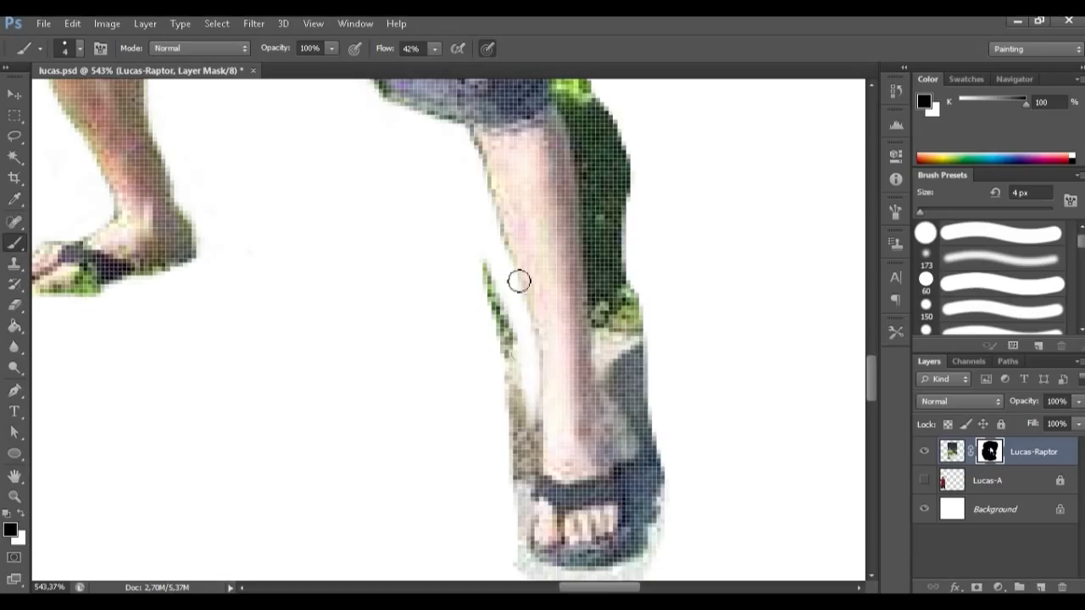
# Mask out the remaining grass and pavement around the crouching man's outstretched shin and sandal.
pyautogui.moveTo(478, 153)
pyautogui.mouseDown()
pyautogui.moveTo(497, 270)
pyautogui.moveTo(479, 243)
pyautogui.moveTo(527, 396)
pyautogui.moveTo(483, 354)
pyautogui.moveTo(483, 301)
pyautogui.mouseUp()
pyautogui.moveTo(518, 309)
pyautogui.mouseDown()
pyautogui.moveTo(513, 389)
pyautogui.moveTo(530, 298)
pyautogui.mouseUp()
pyautogui.moveTo(539, 343)
pyautogui.mouseDown()
pyautogui.moveTo(526, 395)
pyautogui.moveTo(535, 499)
pyautogui.moveTo(527, 349)
pyautogui.mouseUp()
pyautogui.moveTo(524, 486)
pyautogui.mouseDown()
pyautogui.moveTo(542, 507)
pyautogui.moveTo(581, 506)
pyautogui.moveTo(660, 488)
pyautogui.moveTo(650, 473)
pyautogui.moveTo(620, 522)
pyautogui.moveTo(625, 489)
pyautogui.moveTo(666, 436)
pyautogui.mouseUp()
pyautogui.moveTo(605, 271)
pyautogui.mouseDown()
pyautogui.moveTo(632, 421)
pyautogui.moveTo(654, 399)
pyautogui.moveTo(618, 353)
pyautogui.moveTo(652, 283)
pyautogui.moveTo(639, 247)
pyautogui.moveTo(550, 460)
pyautogui.mouseUp()
pyautogui.moveTo(474, 236)
pyautogui.mouseDown()
pyautogui.moveTo(509, 375)
pyautogui.moveTo(510, 446)
pyautogui.moveTo(521, 405)
pyautogui.moveTo(538, 463)
pyautogui.moveTo(529, 313)
pyautogui.moveTo(498, 246)
pyautogui.moveTo(527, 247)
pyautogui.moveTo(533, 397)
pyautogui.mouseUp()
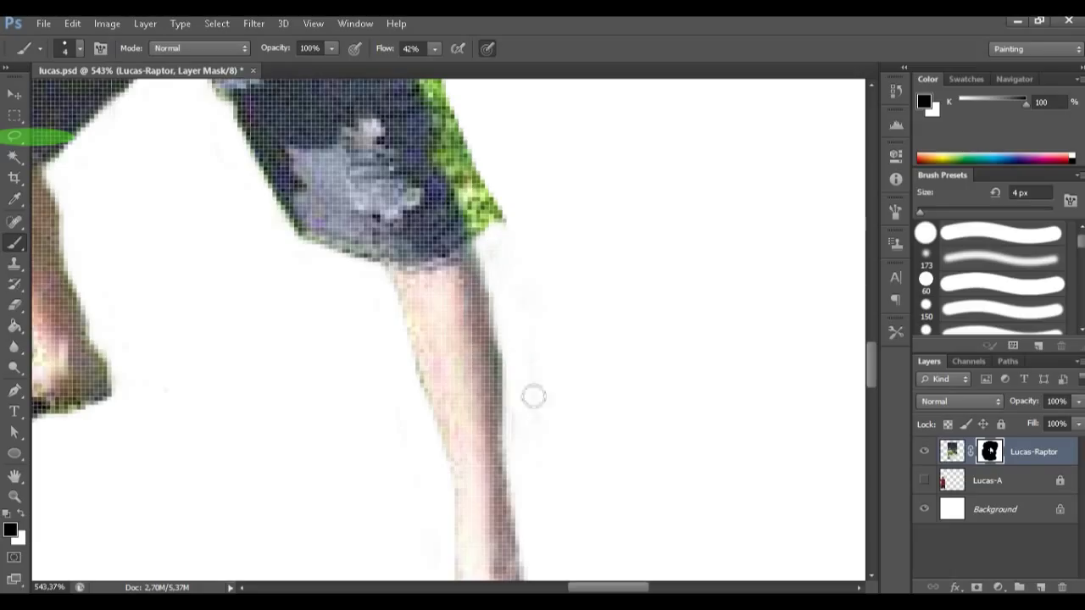
# Restore the shin's edge on the mask with white and paint out the leftover grass beside the shorts with black.
pyautogui.press('x')
pyautogui.moveTo(474, 303)
pyautogui.mouseDown()
pyautogui.moveTo(485, 340)
pyautogui.moveTo(476, 254)
pyautogui.moveTo(499, 394)
pyautogui.mouseUp()
pyautogui.press('x')
pyautogui.moveTo(516, 228)
pyautogui.mouseDown()
pyautogui.moveTo(502, 303)
pyautogui.moveTo(506, 396)
pyautogui.mouseUp()
# Move the crouching man's cutout to the upper-right area of the canvas.
pyautogui.moveTo(423, 287)
pyautogui.mouseDown()
pyautogui.moveTo(460, 390)
pyautogui.moveTo(478, 370)
pyautogui.mouseUp()
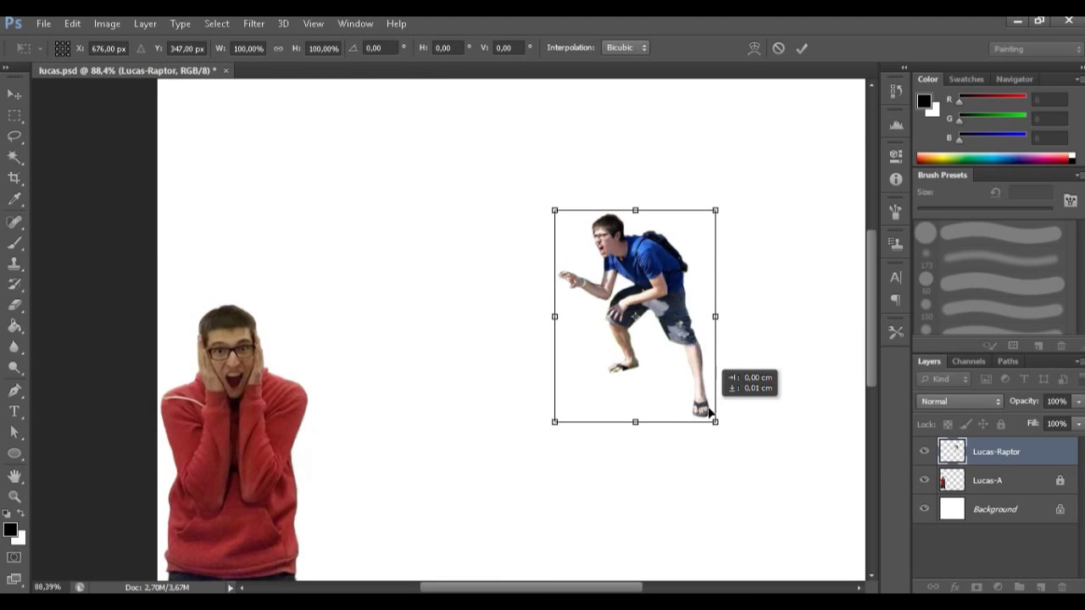
pyautogui.moveTo(655, 358); pyautogui.dragTo(702, 291)
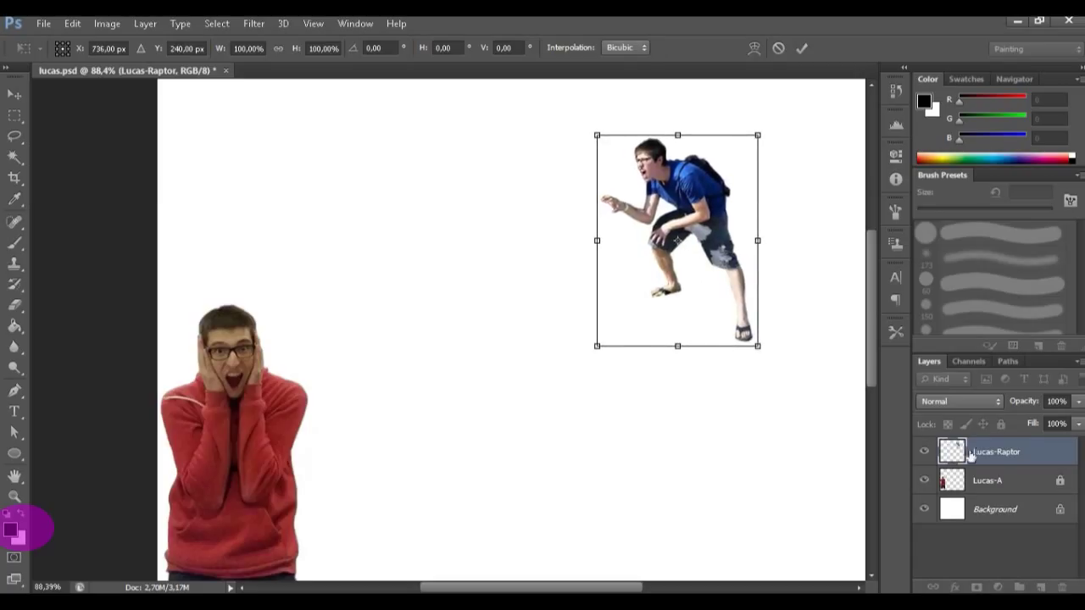
pyautogui.press('Return')
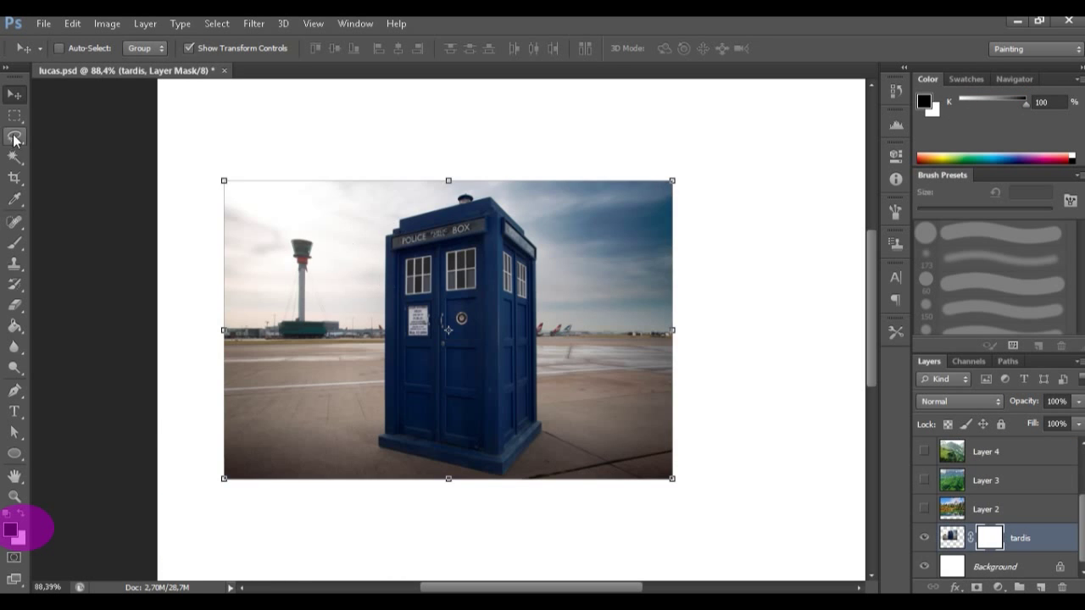
# Trace the police box's left edge from the roof corner down to its base with the Polygonal Lasso.
pyautogui.click(14, 139)
pyautogui.rightClick(26, 129)
pyautogui.click(123, 156)
pyautogui.moveTo(401, 254)
pyautogui.mouseDown()
pyautogui.moveTo(417, 194)
pyautogui.moveTo(382, 296)
pyautogui.mouseUp()
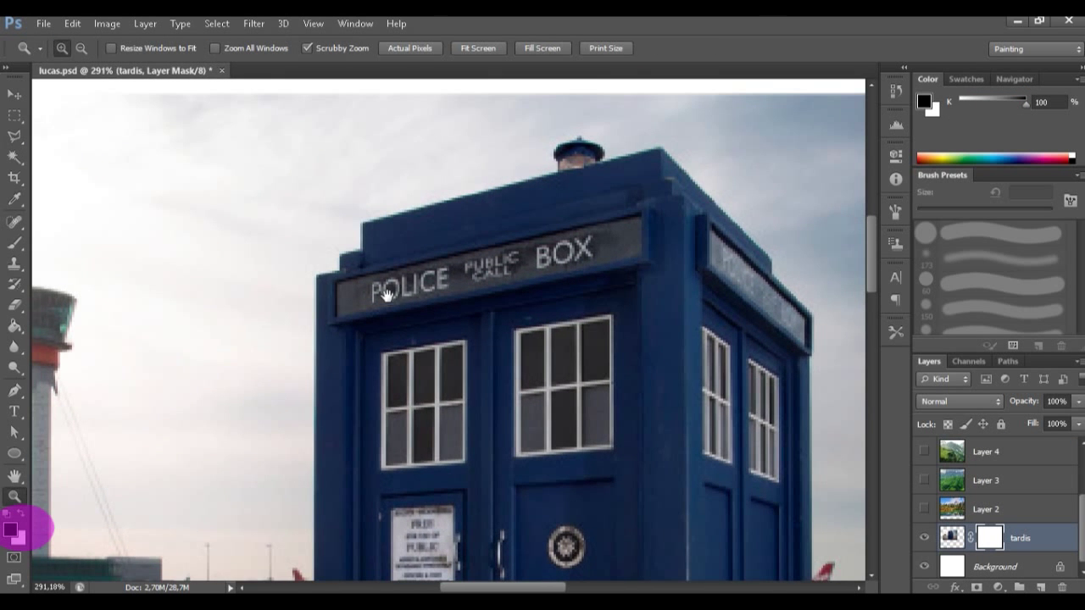
pyautogui.click(320, 278)
pyautogui.scroll(-5, 316, 458)
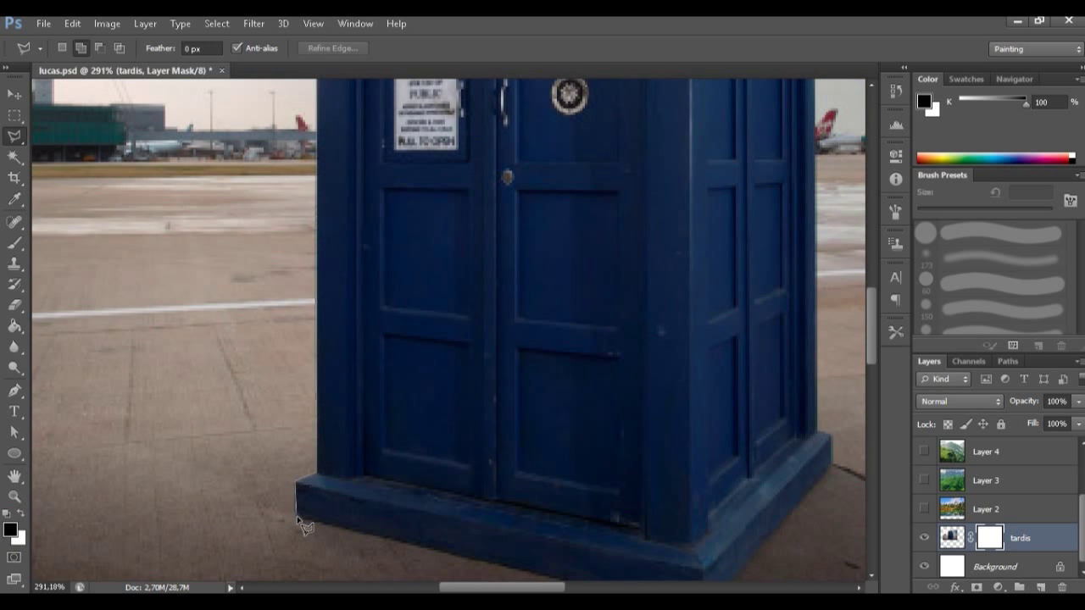
pyautogui.moveTo(297, 537); pyautogui.dragTo(286, 219)
# Close the outline around the background left of the police box and hide that area on the tardis mask.
pyautogui.click(82, 134)
pyautogui.moveTo(776, 159)
pyautogui.mouseDown()
pyautogui.moveTo(155, 148)
pyautogui.moveTo(501, 142)
pyautogui.mouseUp()
pyautogui.click(499, 141)
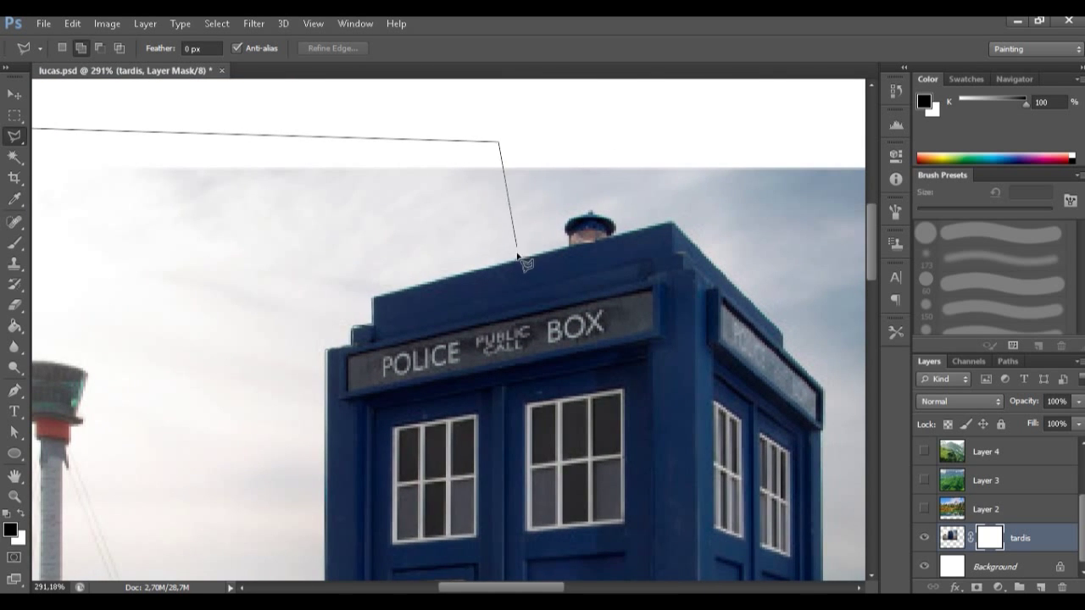
pyautogui.click(370, 295)
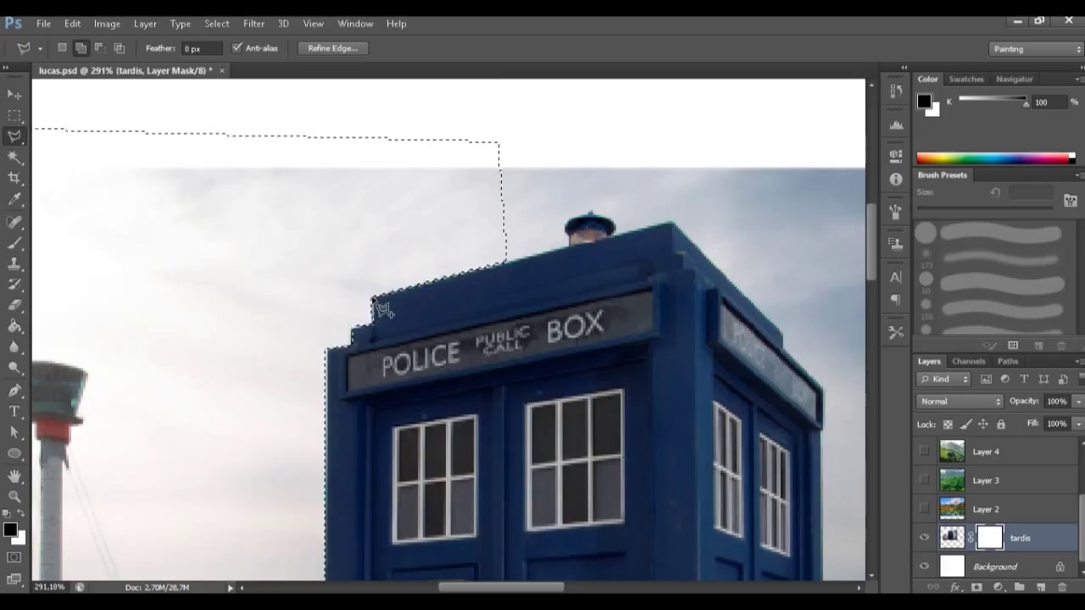
pyautogui.press('x')
pyautogui.press('Delete')
# Trace around the roof lamp and down the police box's right roof edge with the Polygonal Lasso.
pyautogui.click(555, 224)
pyautogui.click(569, 201)
pyautogui.click(610, 201)
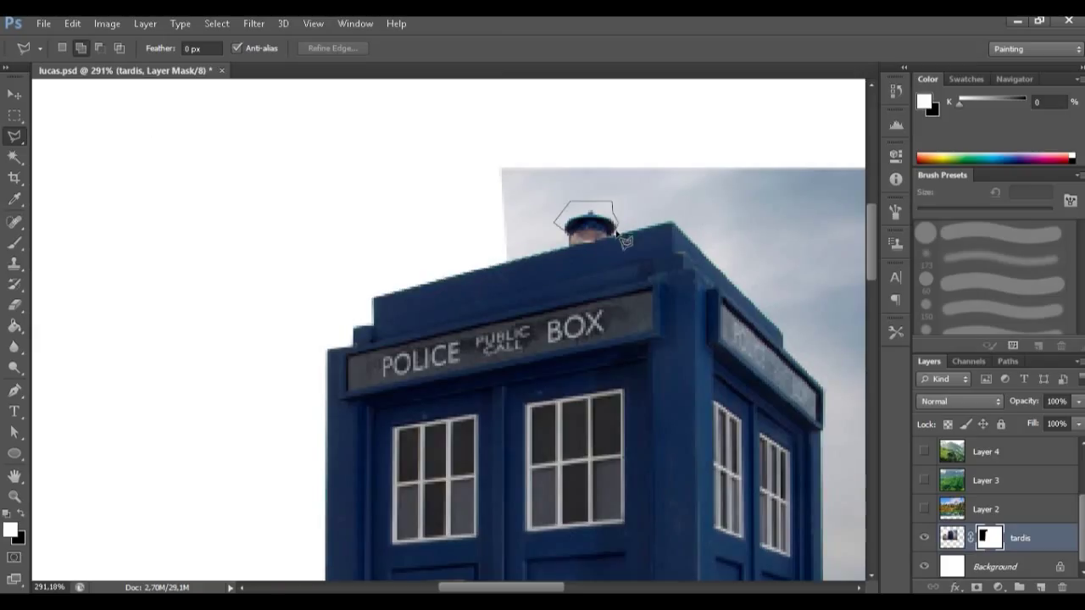
pyautogui.click(784, 353)
pyautogui.click(808, 393)
# Extend the outline around the background right of the police box and hide that area on the tardis mask.
pyautogui.click(92, 528)
pyautogui.click(709, 486)
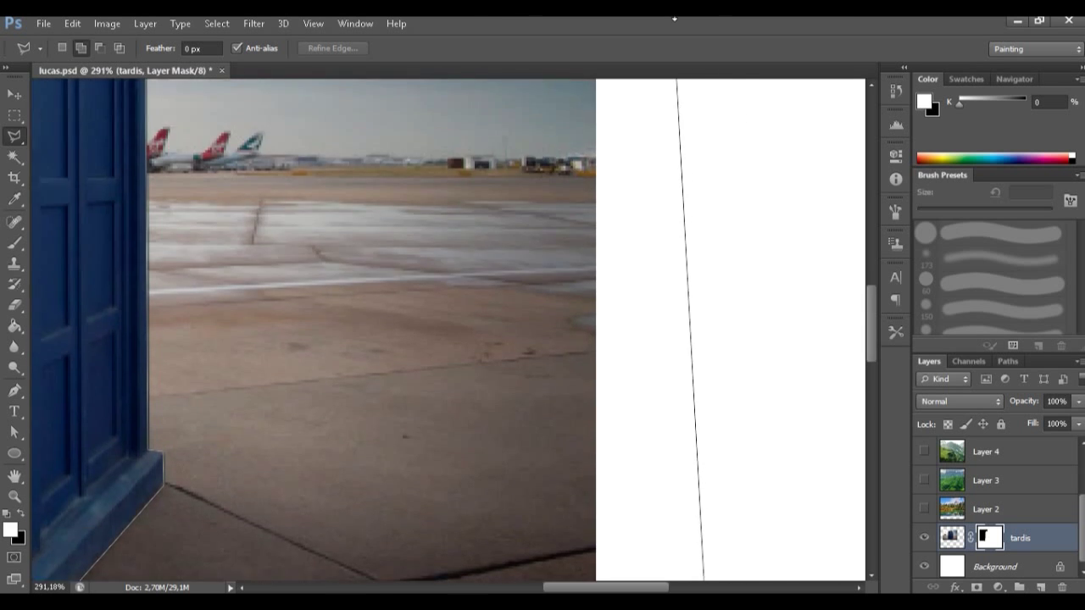
pyautogui.click(670, 79)
pyautogui.click(143, 218)
pyautogui.click(180, 343)
pyautogui.press('Delete')
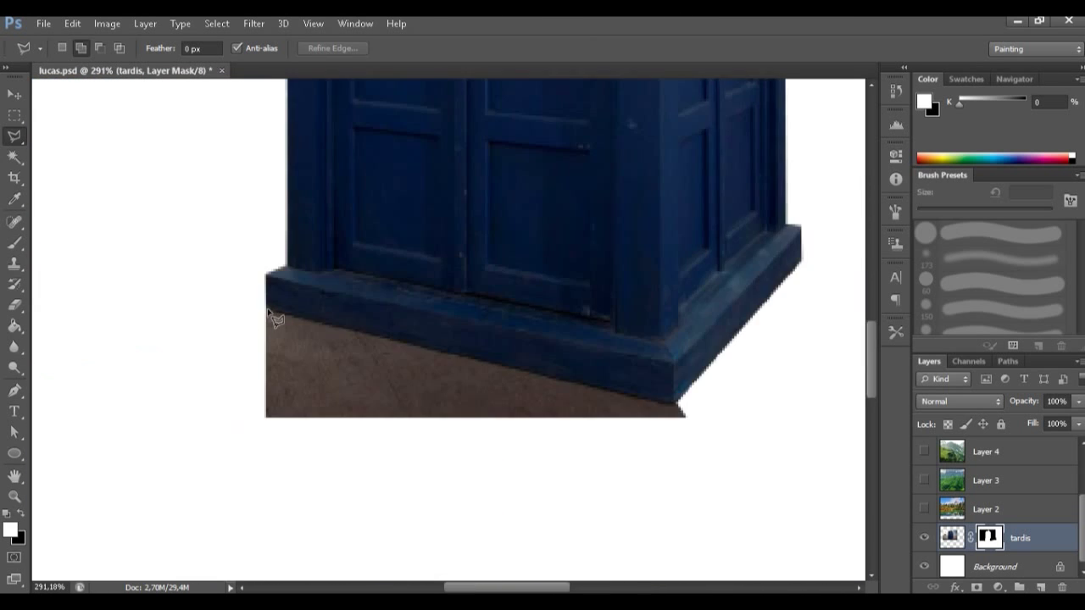
# Mask out the ground strip below the police box with the Polygonal Lasso and brush away the sky around the roof lamp.
pyautogui.click(268, 311)
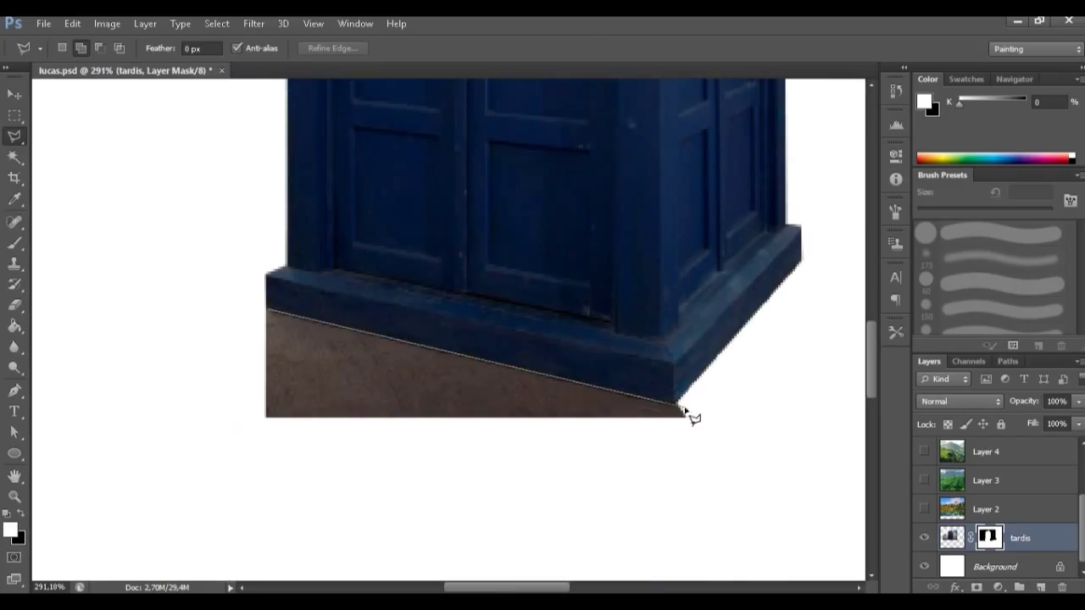
pyautogui.click(691, 411)
pyautogui.click(545, 453)
pyautogui.click(150, 416)
pyautogui.click(229, 310)
pyautogui.click(268, 311)
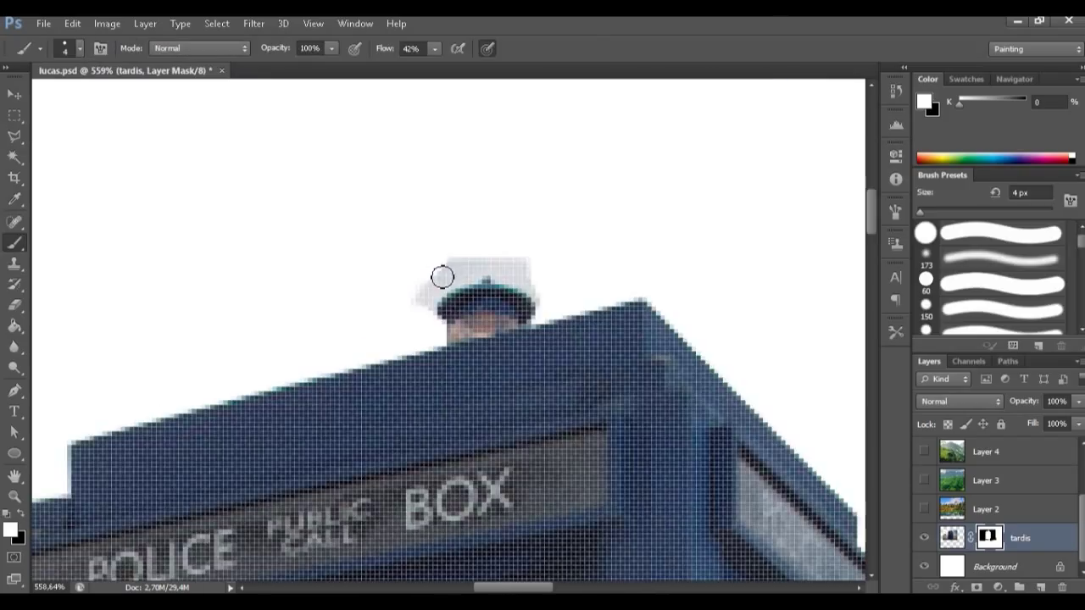
pyautogui.press('x')
pyautogui.moveTo(431, 282)
pyautogui.mouseDown()
pyautogui.moveTo(425, 307)
pyautogui.moveTo(474, 276)
pyautogui.moveTo(435, 280)
pyautogui.moveTo(501, 263)
pyautogui.moveTo(453, 282)
pyautogui.moveTo(520, 266)
pyautogui.moveTo(558, 304)
pyautogui.mouseUp()
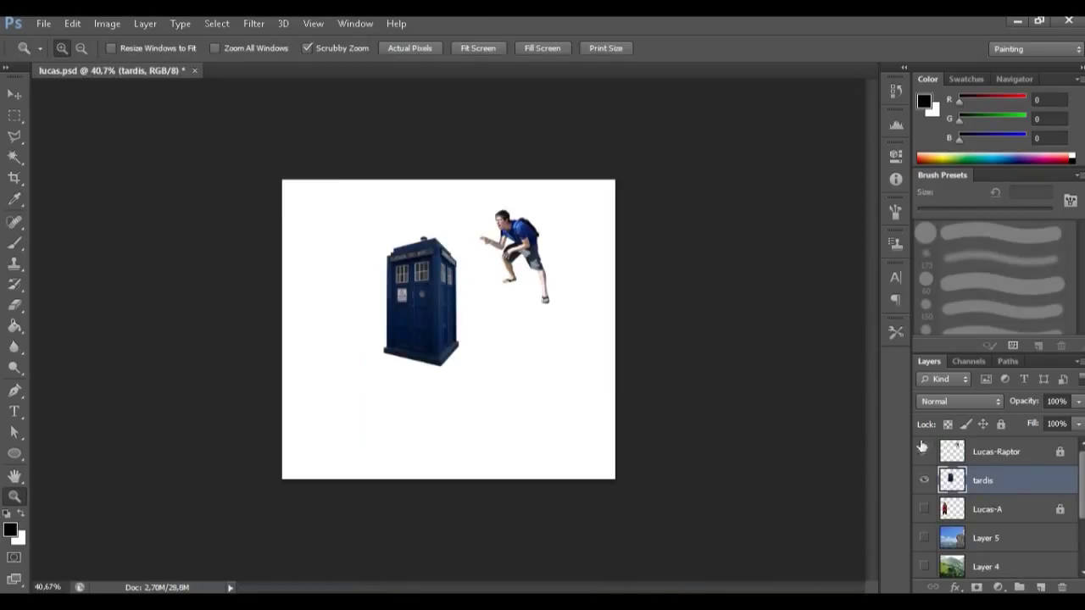
# Show the hoodie man's layer and move the police box to the left side of the canvas.
pyautogui.click(924, 509)
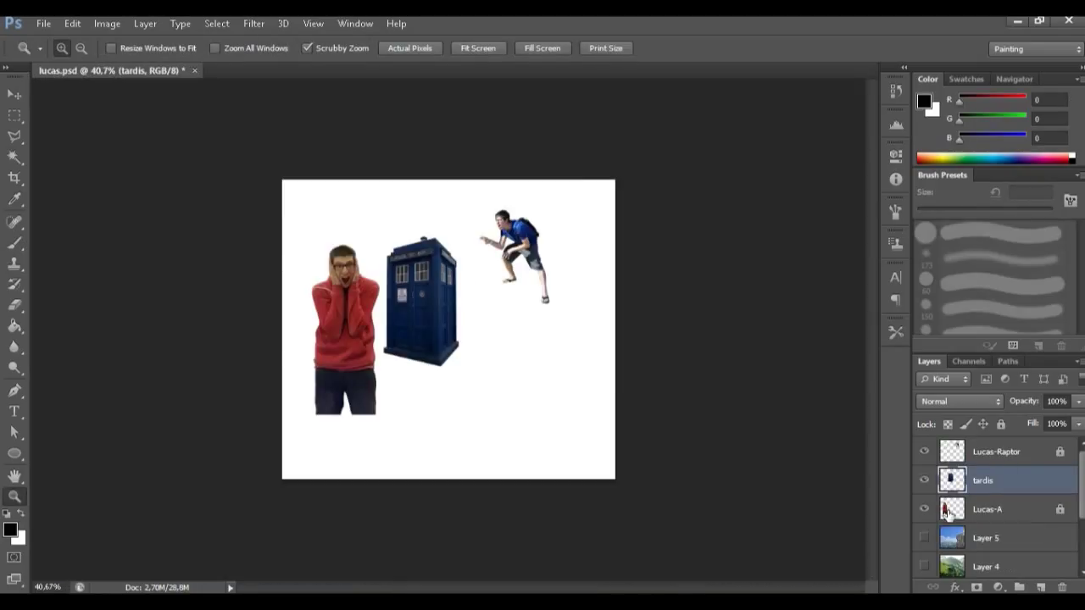
pyautogui.press('v')
pyautogui.moveTo(424, 311); pyautogui.dragTo(327, 315)
# Place the tardis layer beneath the hoodie man's layer and arrange him at the canvas's bottom edge in front of the box.
pyautogui.moveTo(1009, 482); pyautogui.dragTo(1012, 521)
pyautogui.moveTo(360, 413); pyautogui.dragTo(416, 454)
pyautogui.click(988, 481)
pyautogui.click(988, 509)
pyautogui.moveTo(336, 332); pyautogui.dragTo(343, 378)
pyautogui.hotkey('ctrl', 't')
pyautogui.press('Escape')
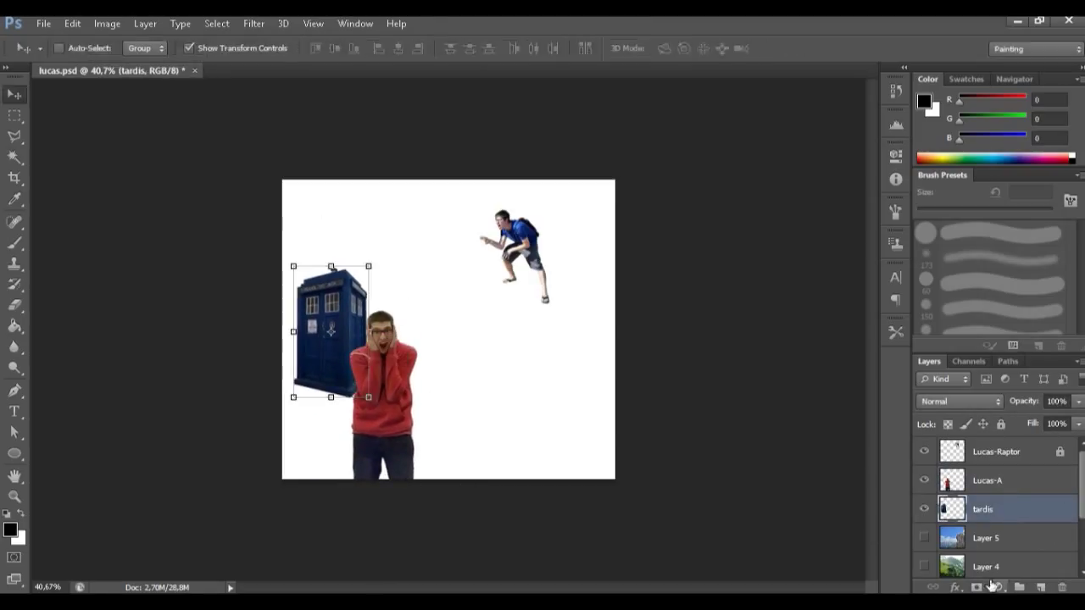
# Show Layer 5, the mountain landscape, as the background behind the cutouts.
pyautogui.click(986, 547)
pyautogui.click(925, 537)
pyautogui.moveTo(634, 429); pyautogui.dragTo(535, 373)
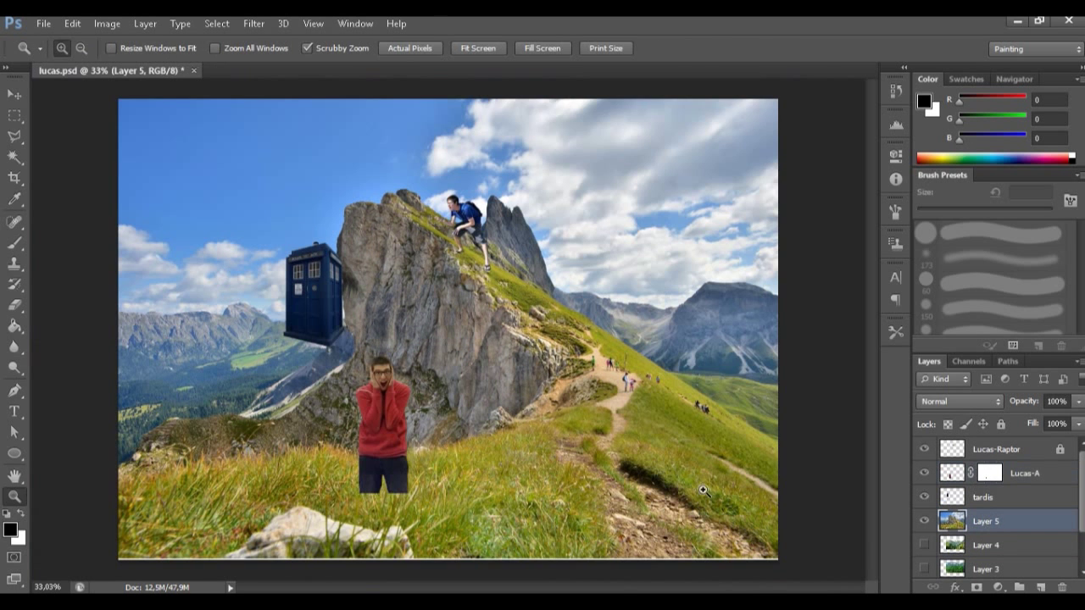
# Enlarge the mountain landscape slightly and reposition it so it covers the whole canvas.
pyautogui.press('v')
pyautogui.moveTo(526, 407)
pyautogui.mouseDown()
pyautogui.moveTo(512, 415)
pyautogui.moveTo(527, 410)
pyautogui.mouseUp()
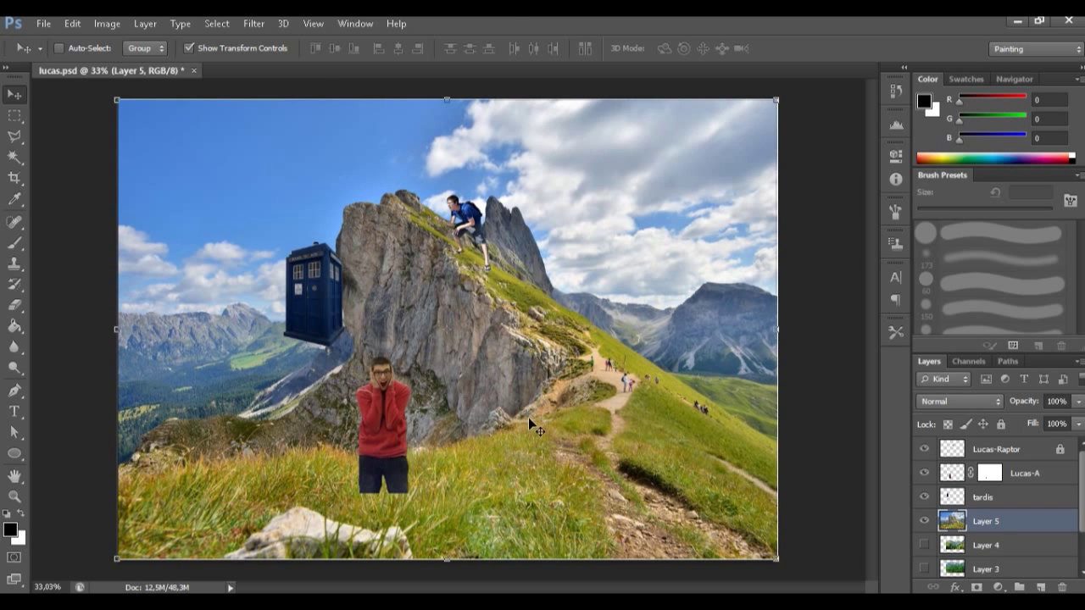
pyautogui.moveTo(784, 558); pyautogui.dragTo(805, 579)
pyautogui.moveTo(544, 442); pyautogui.dragTo(536, 431)
pyautogui.press('Return')
# Apply the hoodie man's layer mask and move him to the lower-left corner of the landscape.
pyautogui.rightClick(1009, 477)
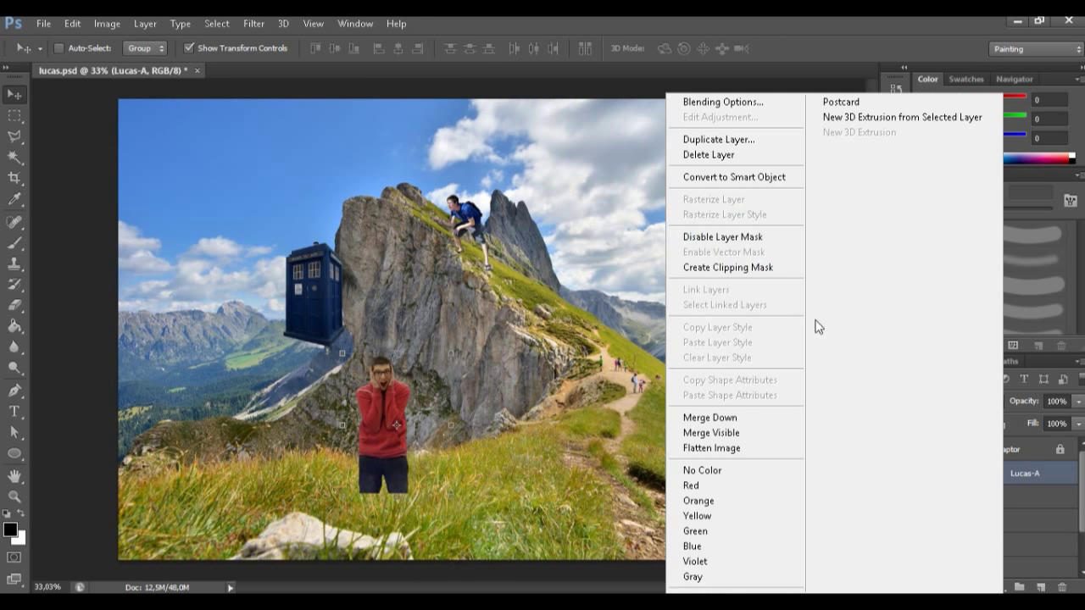
pyautogui.click(660, 278)
pyautogui.rightClick(996, 475)
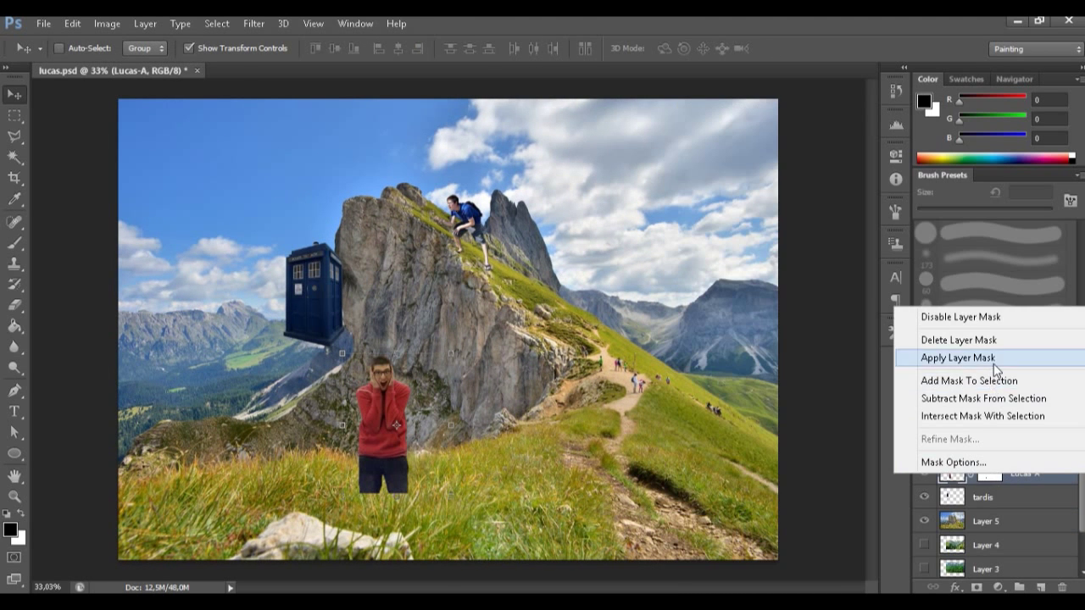
pyautogui.click(967, 357)
pyautogui.moveTo(377, 422); pyautogui.dragTo(210, 488)
# Move the police box into the lower-left meadow behind the hoodie man and tilt it slightly.
pyautogui.click(983, 497)
pyautogui.moveTo(315, 324); pyautogui.dragTo(233, 500)
pyautogui.press('Return')
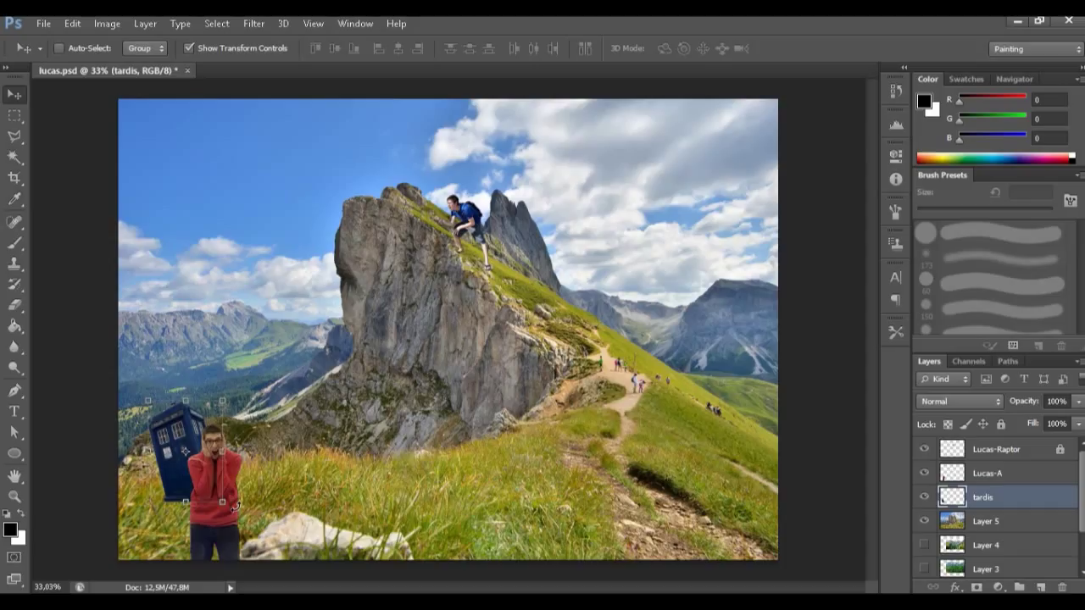
pyautogui.moveTo(178, 491); pyautogui.dragTo(169, 496)
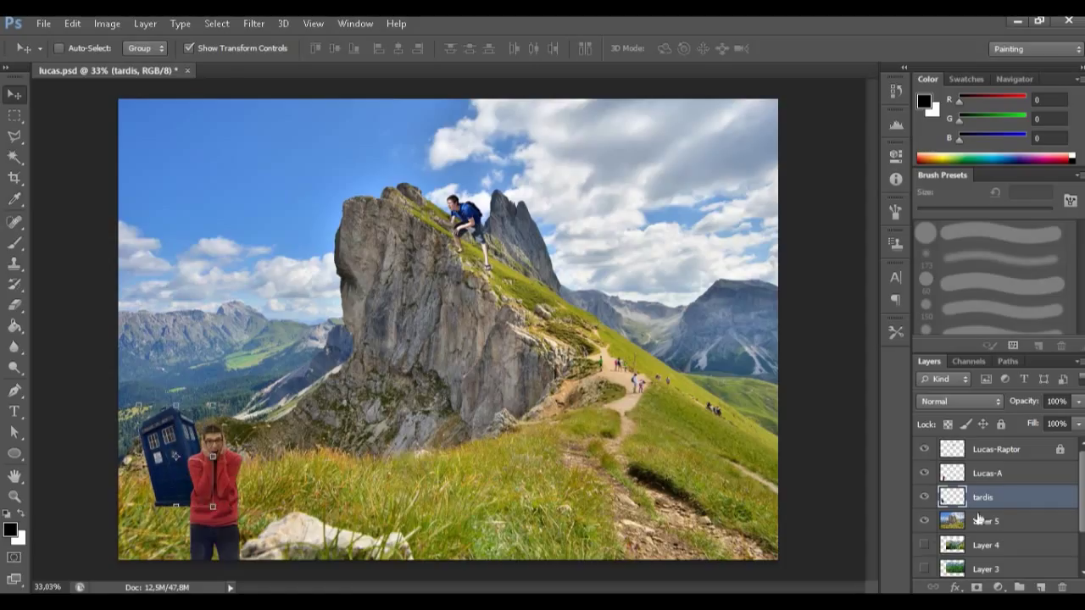
# Unlock the crouching man's layer and convert it to a smart object.
pyautogui.click(1008, 450)
pyautogui.click(1001, 425)
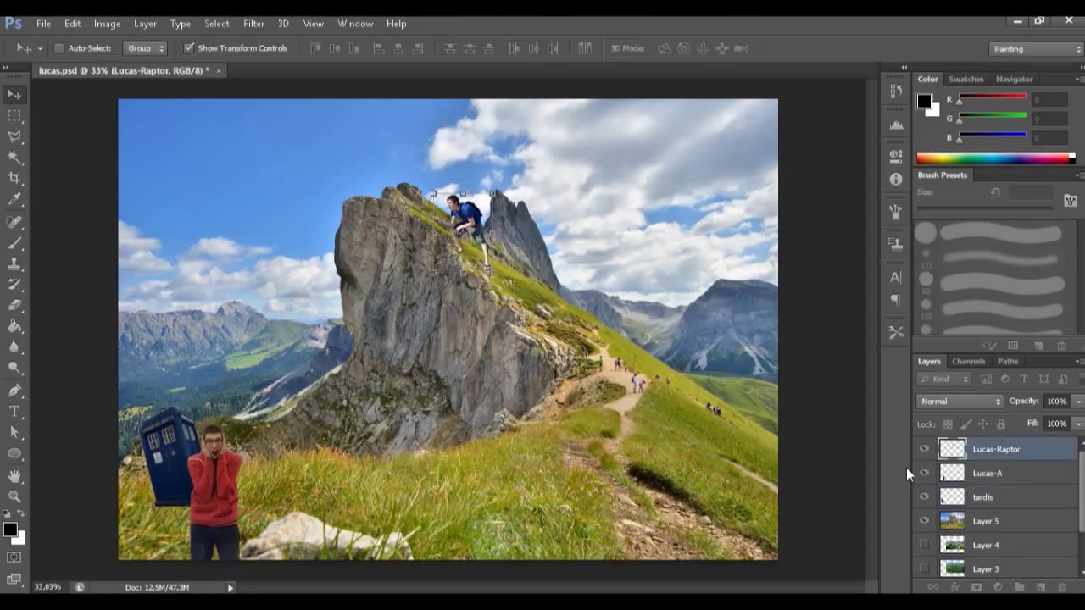
pyautogui.rightClick(982, 449)
pyautogui.click(685, 176)
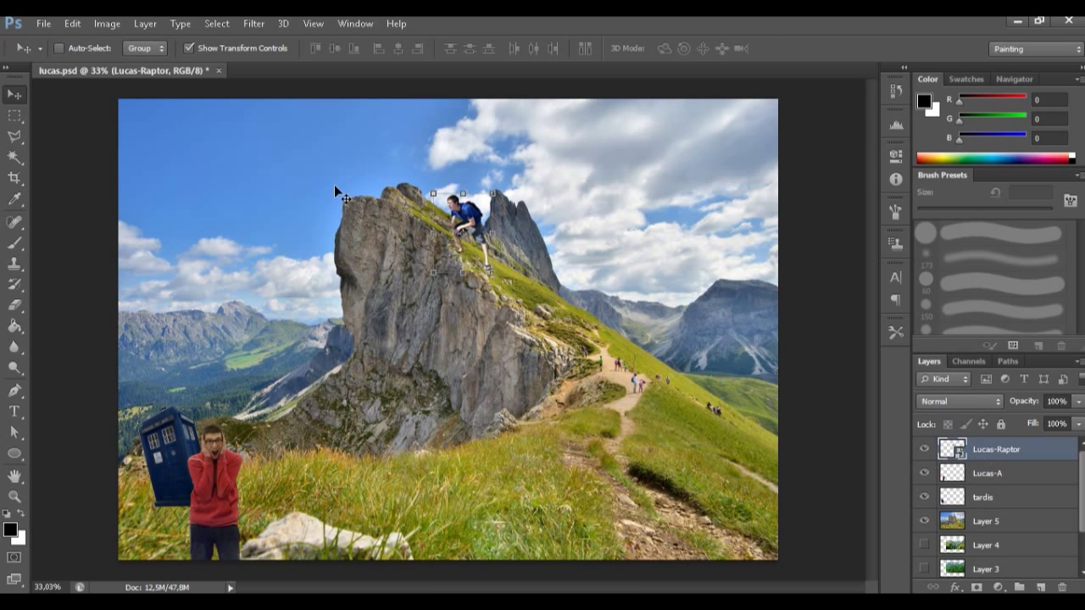
# Enlarge the crouching man to about 533% so he fills the right foreground of the landscape as a giant.
pyautogui.moveTo(498, 280); pyautogui.dragTo(724, 576)
pyautogui.moveTo(664, 442); pyautogui.dragTo(714, 452)
pyautogui.moveTo(486, 237); pyautogui.dragTo(451, 192)
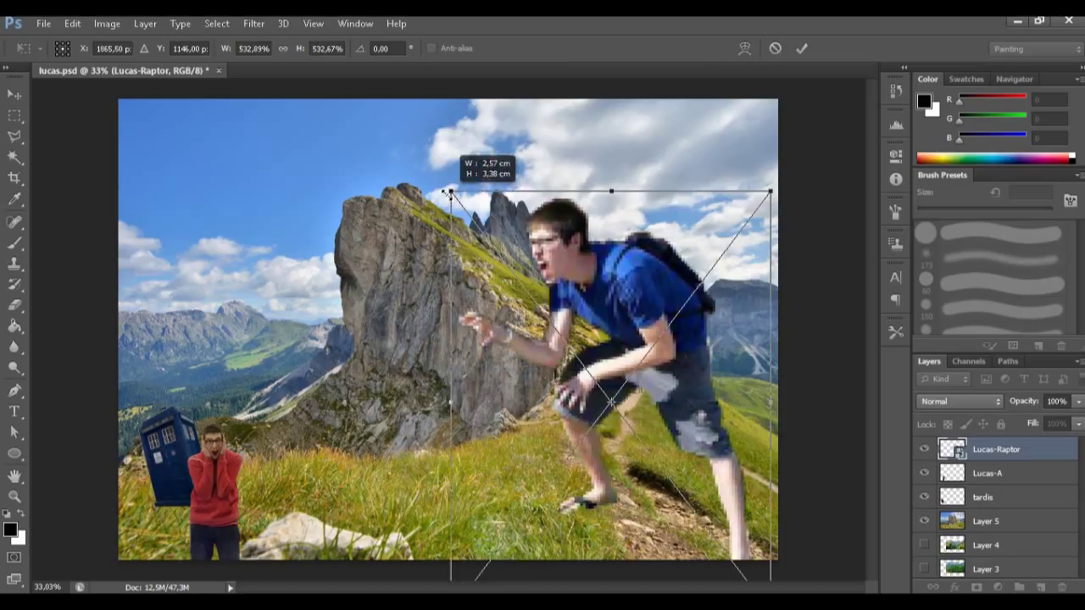
pyautogui.press('Return')
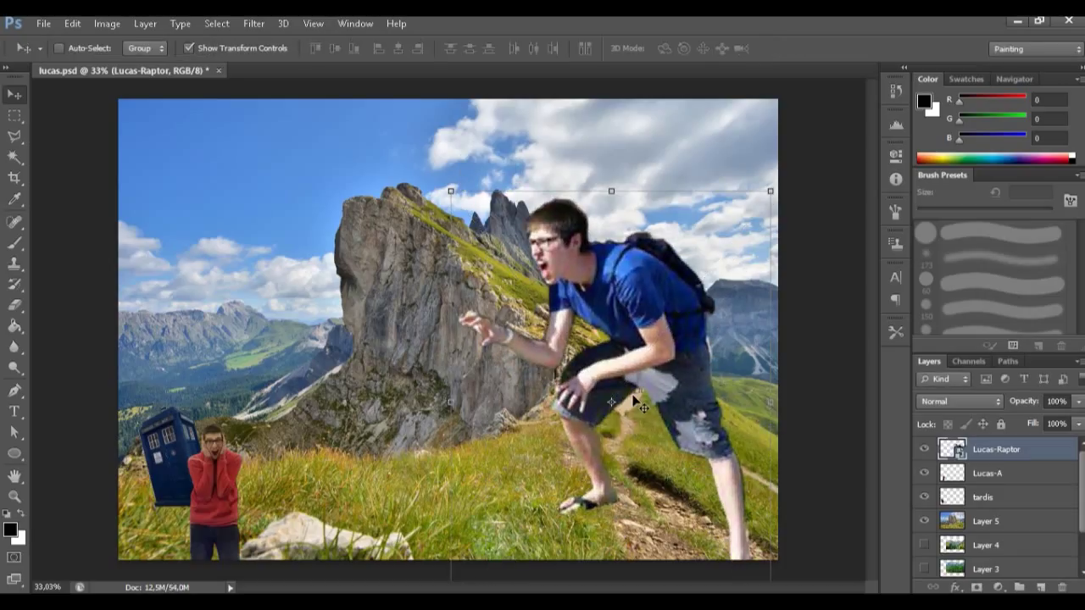
# Rasterize the crouching man's smart object layer.
pyautogui.rightClick(956, 452)
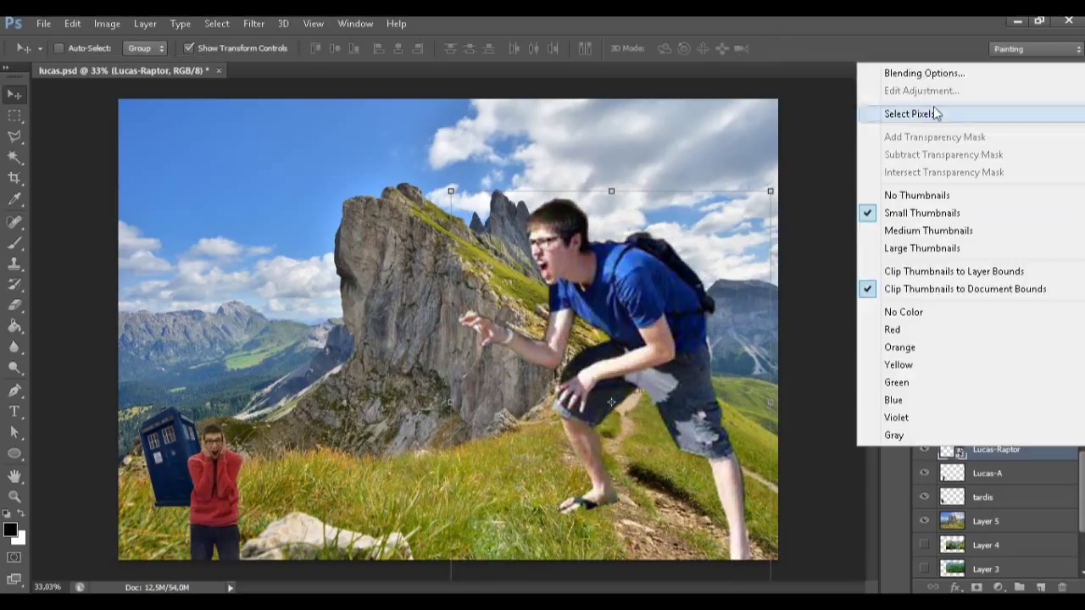
pyautogui.click(781, 314)
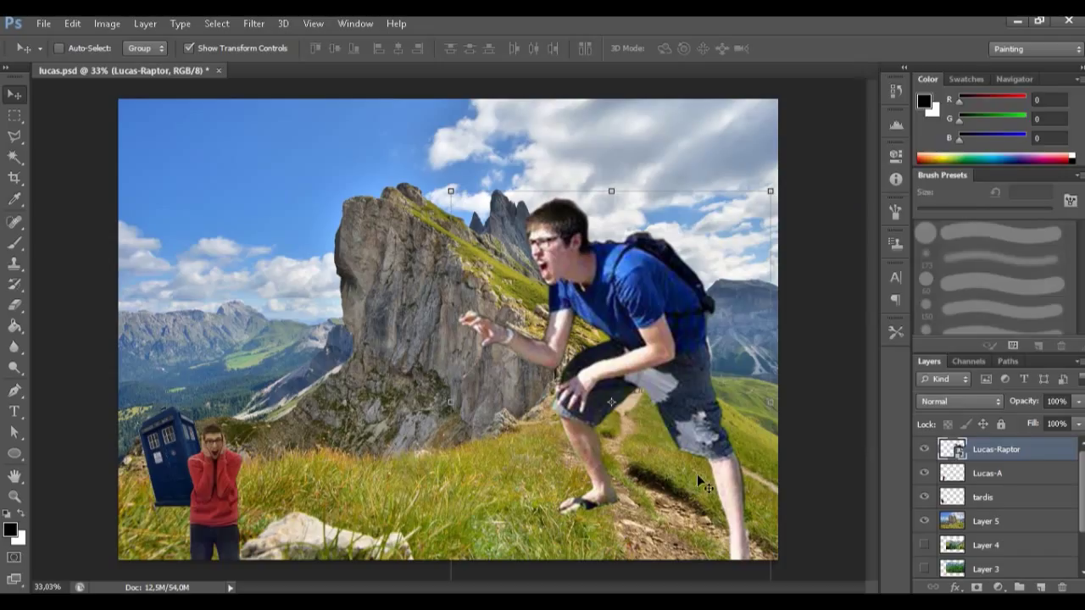
pyautogui.rightClick(986, 459)
pyautogui.click(694, 237)
# Adjust the crouching man's levels with input midtones at 0.79 and input highlights at 243.
pyautogui.hotkey('ctrl', 'l')
pyautogui.moveTo(906, 307)
pyautogui.mouseDown()
pyautogui.moveTo(893, 306)
pyautogui.moveTo(922, 307)
pyautogui.mouseUp()
pyautogui.moveTo(1007, 307); pyautogui.dragTo(998, 309)
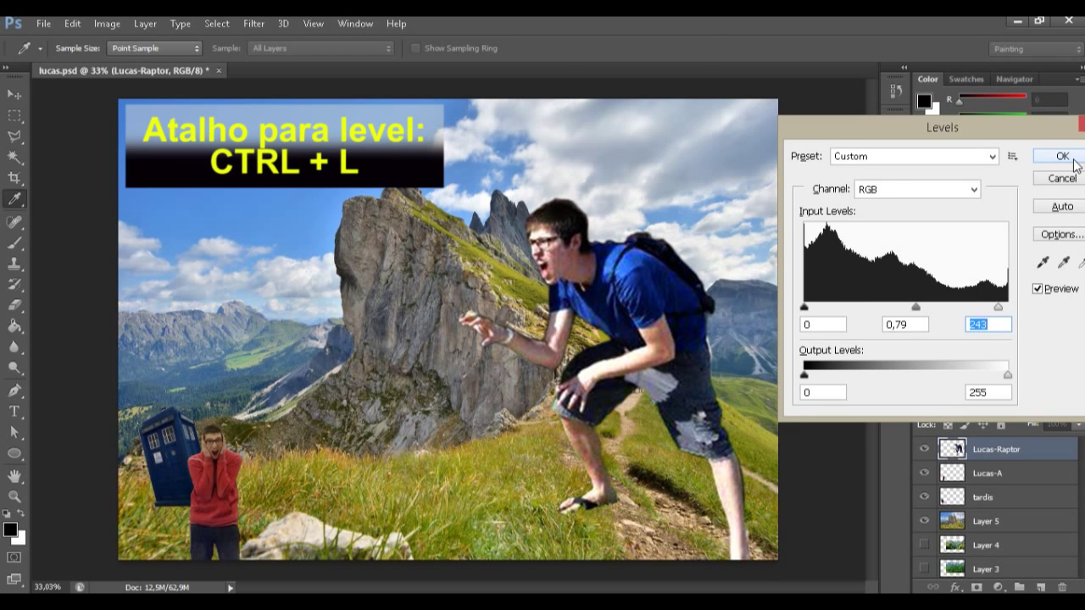
pyautogui.click(1063, 157)
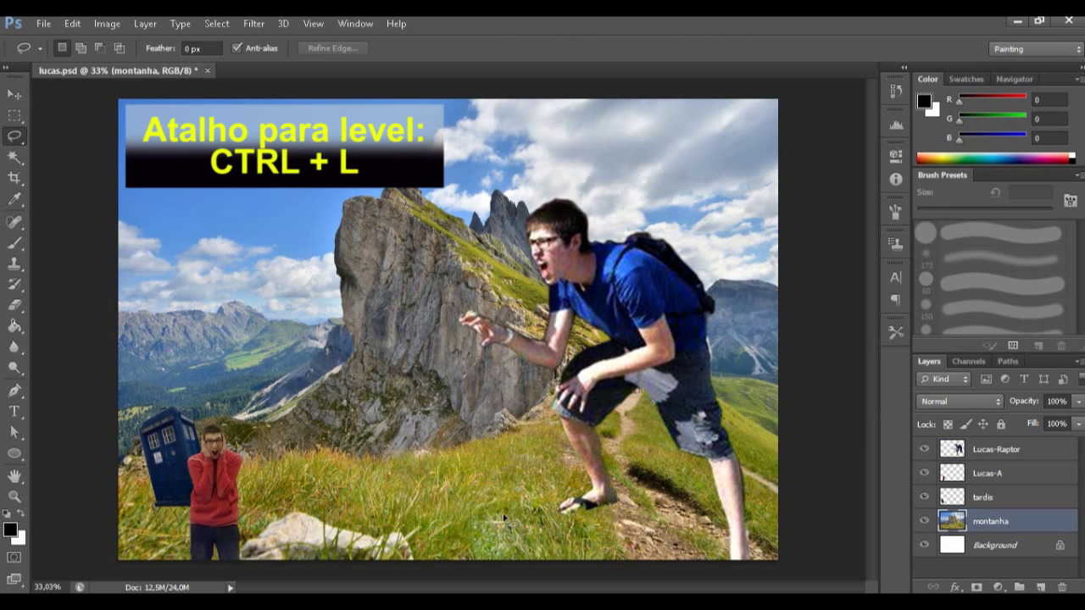
# Copy the grass around the giant's front foot onto a new layer above him and add a layer mask to it.
pyautogui.moveTo(483, 506); pyautogui.dragTo(496, 523)
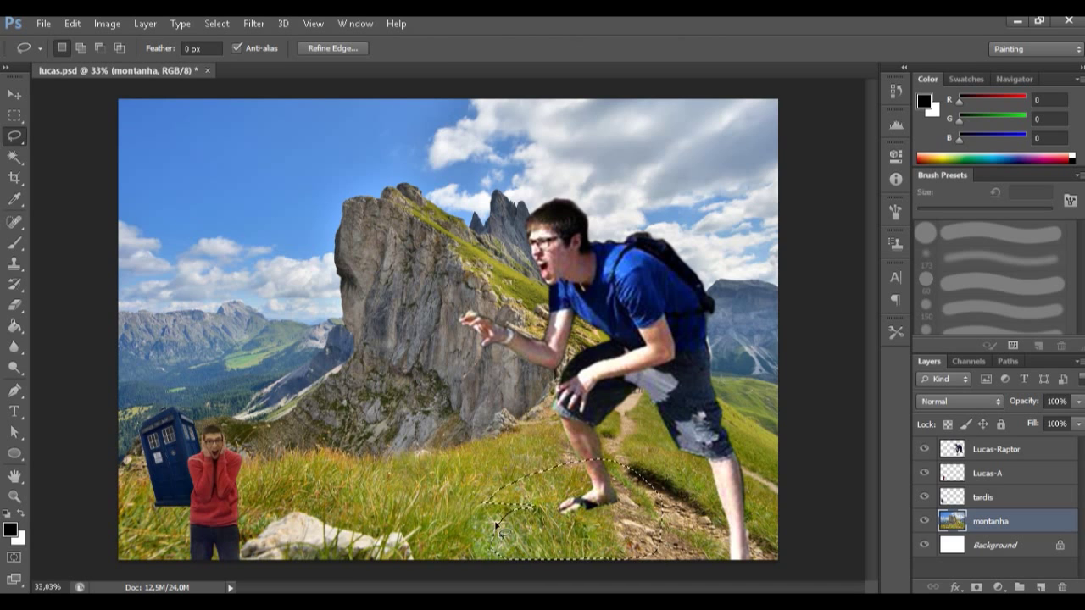
pyautogui.hotkey('ctrl', 'j')
pyautogui.moveTo(1016, 455); pyautogui.dragTo(1007, 497)
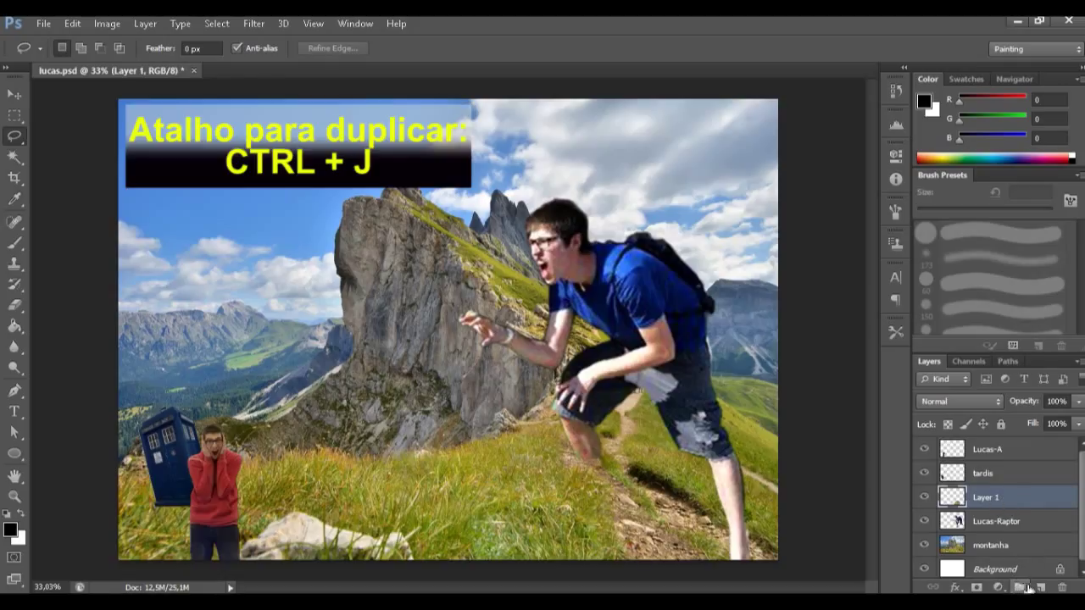
pyautogui.click(976, 588)
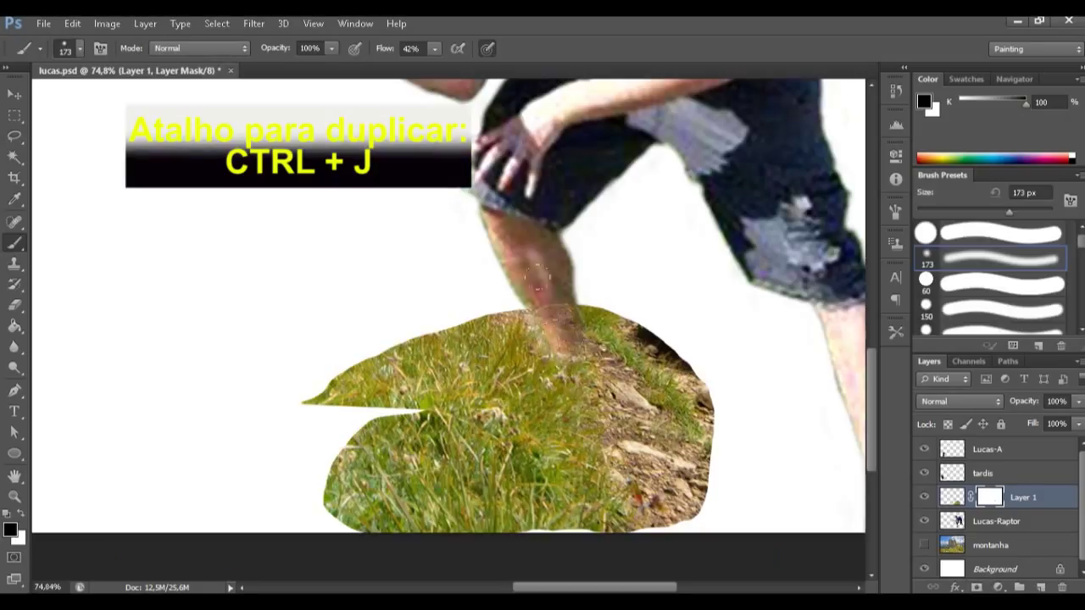
# Paint the grass patch's mask to reveal the front foot, restore grass around it with a 45 px white brush, and show the mountain layer.
pyautogui.moveTo(550, 339)
pyautogui.mouseDown()
pyautogui.moveTo(584, 365)
pyautogui.moveTo(508, 416)
pyautogui.moveTo(597, 402)
pyautogui.moveTo(551, 370)
pyautogui.moveTo(533, 334)
pyautogui.moveTo(598, 333)
pyautogui.mouseUp()
pyautogui.press('x')
pyautogui.press('[')
pyautogui.press('[')
pyautogui.press('[')
pyautogui.press('[')
pyautogui.press('[')
pyautogui.press('[')
pyautogui.press('[')
pyautogui.press('[')
pyautogui.moveTo(618, 423); pyautogui.dragTo(581, 408)
pyautogui.moveTo(530, 432)
pyautogui.mouseDown()
pyautogui.moveTo(485, 441)
pyautogui.moveTo(623, 408)
pyautogui.moveTo(508, 450)
pyautogui.moveTo(645, 396)
pyautogui.mouseUp()
pyautogui.moveTo(478, 449)
pyautogui.mouseDown()
pyautogui.moveTo(483, 405)
pyautogui.moveTo(454, 425)
pyautogui.mouseUp()
pyautogui.moveTo(543, 368); pyautogui.dragTo(528, 322)
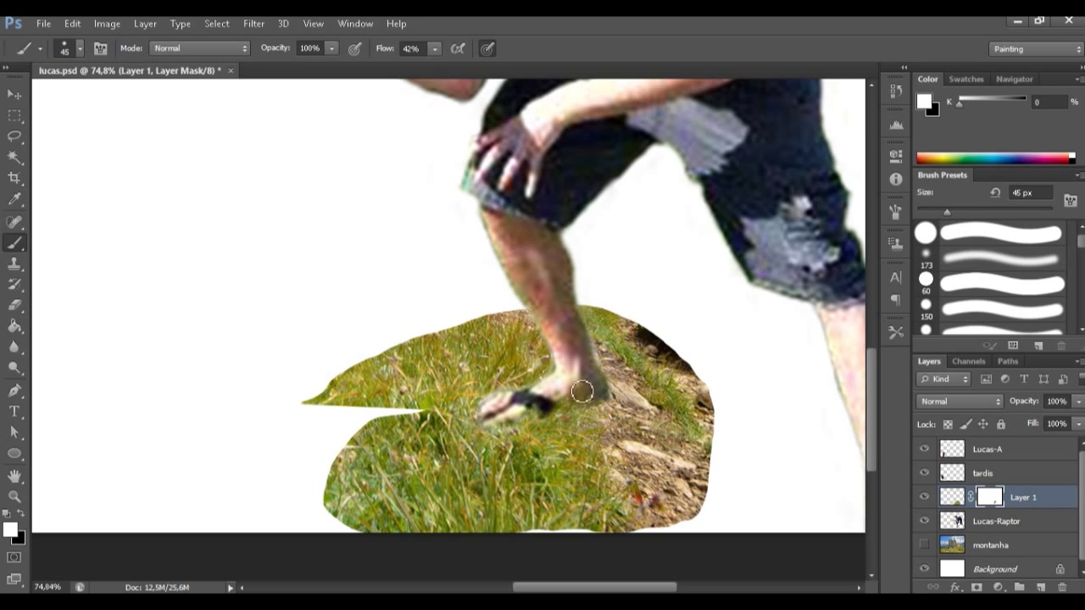
pyautogui.moveTo(485, 454)
pyautogui.mouseDown()
pyautogui.moveTo(486, 438)
pyautogui.moveTo(465, 428)
pyautogui.mouseUp()
pyautogui.click(924, 545)
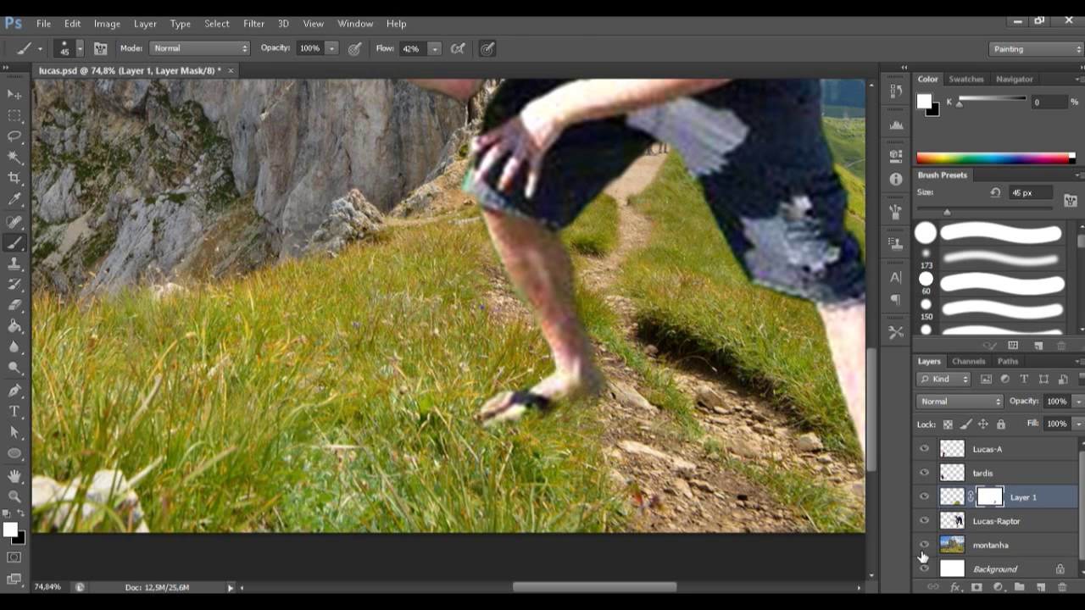
# Apply the foot grass patch's layer mask and lock both that layer and the crouching man's layer.
pyautogui.press('z')
pyautogui.moveTo(775, 328)
pyautogui.mouseDown()
pyautogui.moveTo(702, 390)
pyautogui.moveTo(720, 386)
pyautogui.moveTo(705, 375)
pyautogui.mouseUp()
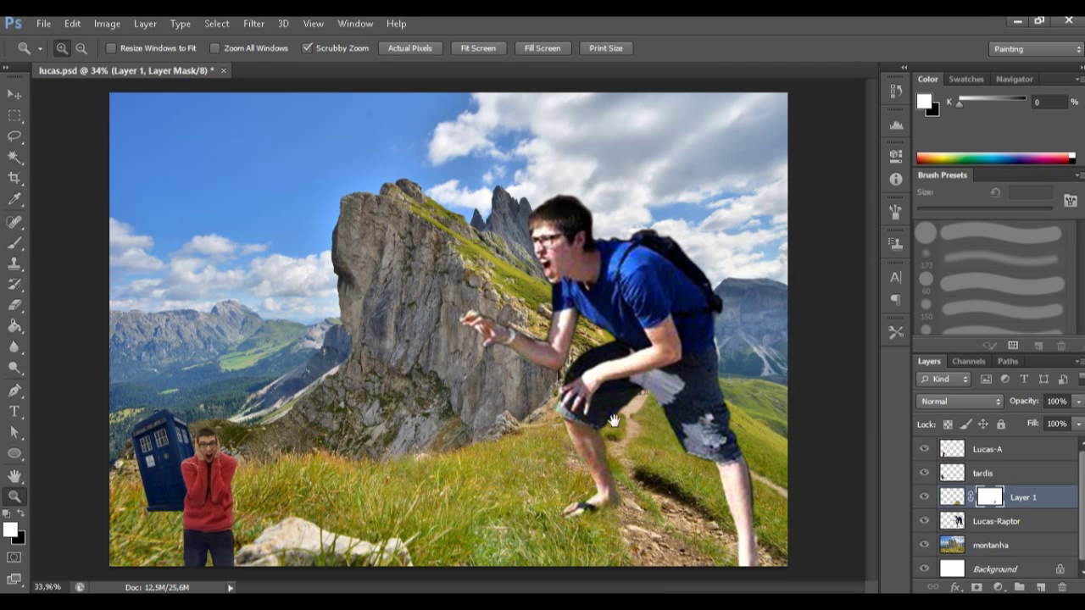
pyautogui.rightClick(990, 500)
pyautogui.click(932, 359)
pyautogui.moveTo(1005, 508); pyautogui.dragTo(993, 546)
pyautogui.rightClick(992, 529)
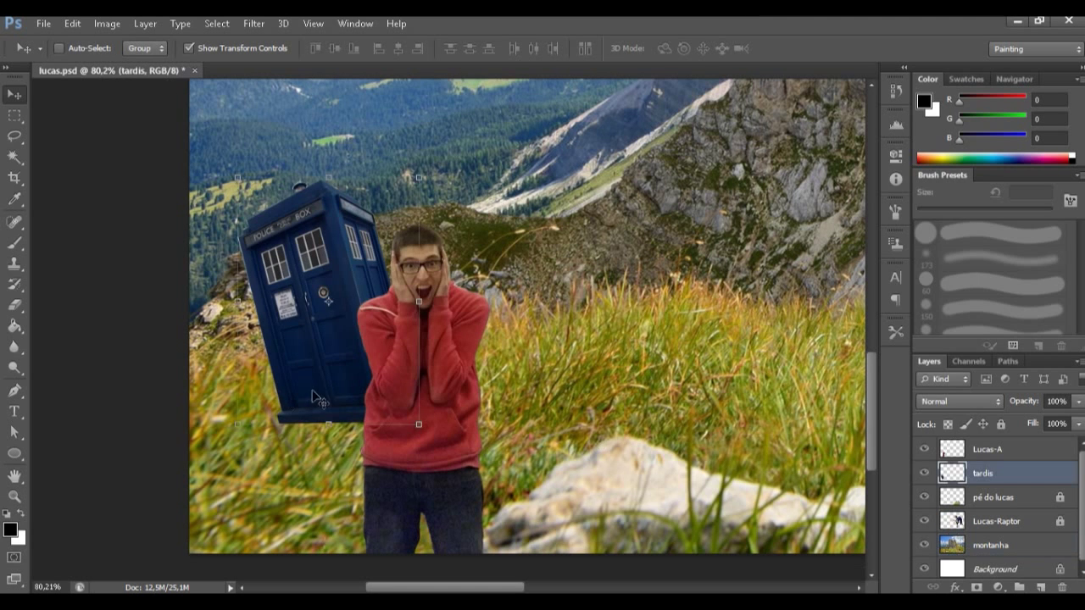
# Enlarge the police box and reposition it just behind the hoodie man.
pyautogui.moveTo(313, 396); pyautogui.dragTo(357, 378)
pyautogui.hotkey('ctrl', 't')
pyautogui.moveTo(412, 178); pyautogui.dragTo(569, 128)
pyautogui.moveTo(357, 306); pyautogui.dragTo(320, 322)
pyautogui.press('Return')
# Copy the grass around the police box's base from the mountain layer onto a new layer above the box.
pyautogui.click(983, 547)
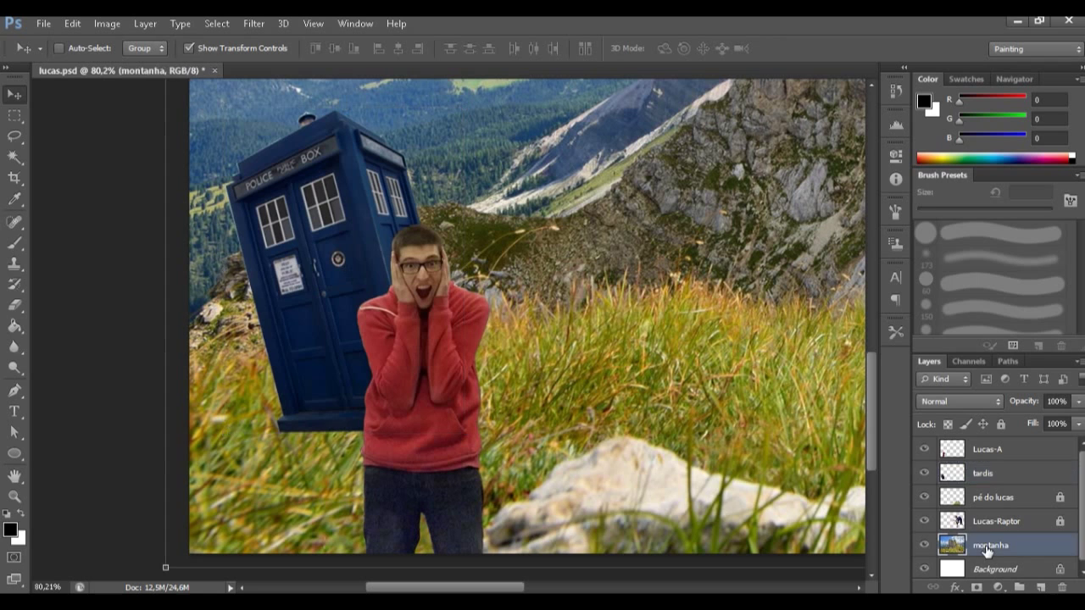
pyautogui.press('l')
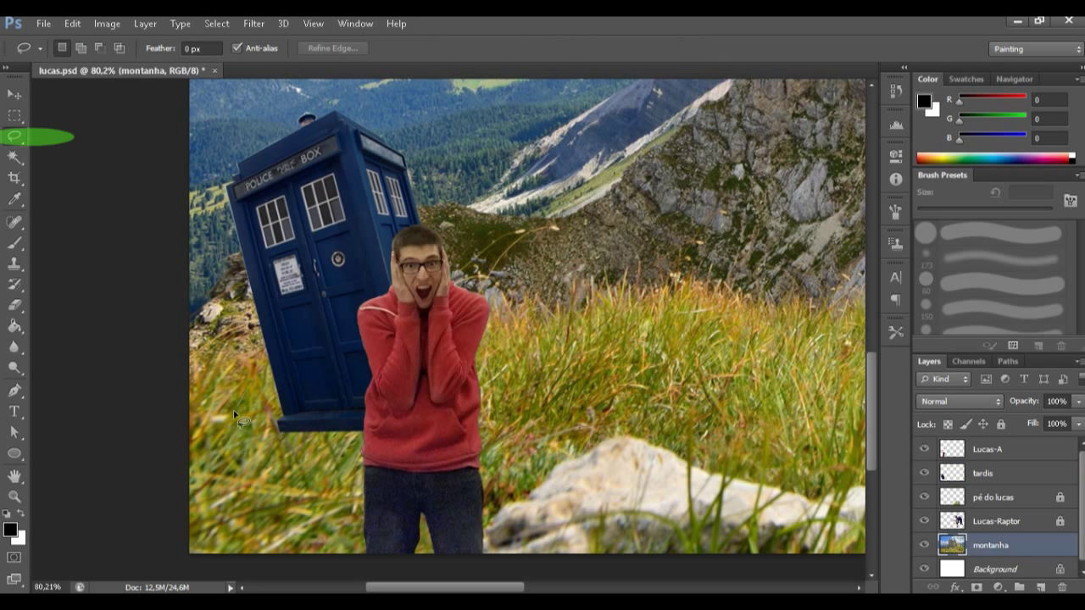
pyautogui.moveTo(326, 332); pyautogui.dragTo(267, 370)
pyautogui.hotkey('ctrl', 'j')
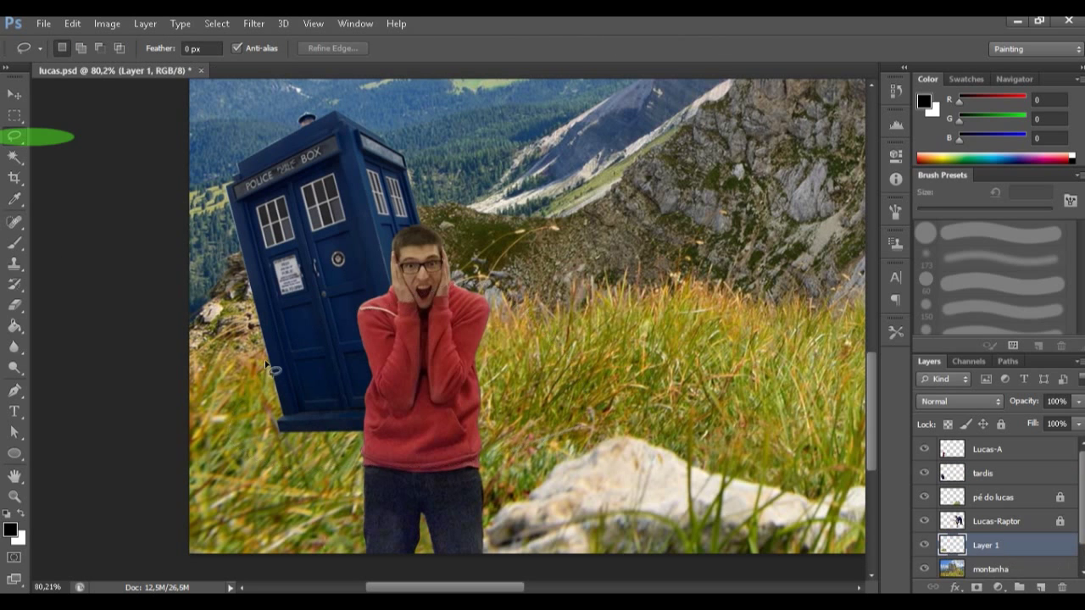
pyautogui.moveTo(1000, 551); pyautogui.dragTo(1015, 478)
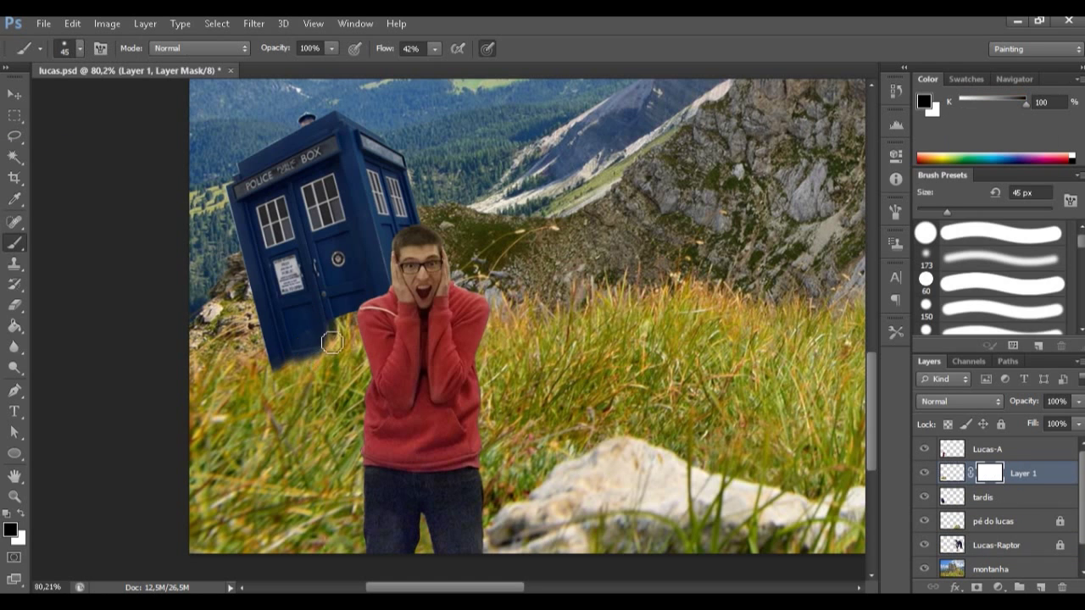
# Paint the grass patch's mask with a 45 px black brush to blend the blades over the police box's base.
pyautogui.moveTo(329, 346)
pyautogui.mouseDown()
pyautogui.moveTo(367, 340)
pyautogui.moveTo(297, 338)
pyautogui.moveTo(280, 395)
pyautogui.moveTo(303, 333)
pyautogui.moveTo(303, 378)
pyautogui.moveTo(326, 341)
pyautogui.moveTo(337, 364)
pyautogui.moveTo(343, 337)
pyautogui.mouseUp()
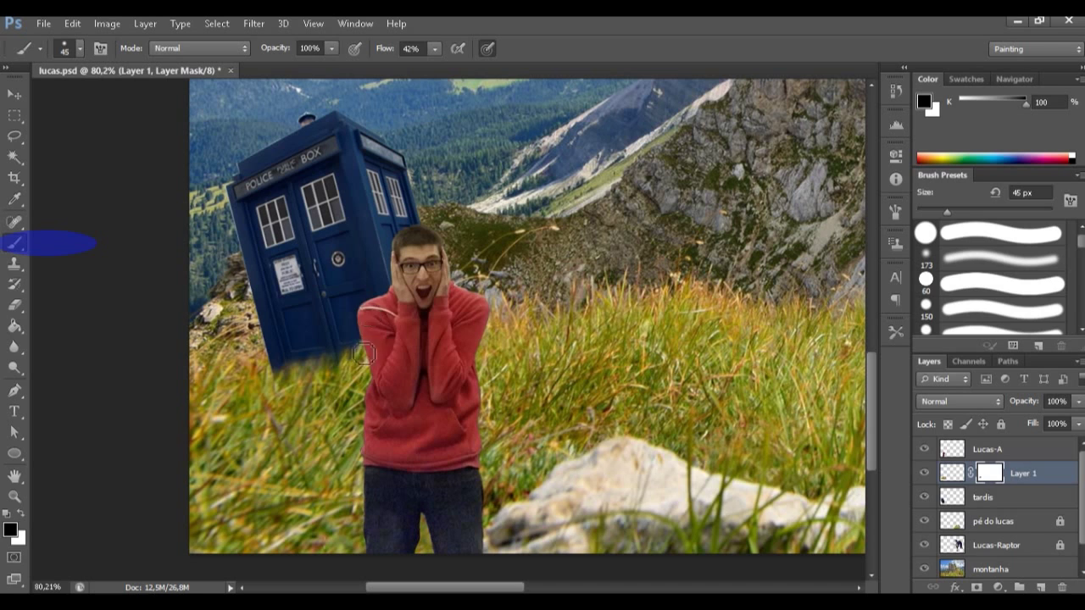
pyautogui.moveTo(346, 359)
pyautogui.mouseDown()
pyautogui.moveTo(313, 390)
pyautogui.moveTo(270, 387)
pyautogui.mouseUp()
pyautogui.moveTo(312, 351)
pyautogui.mouseDown()
pyautogui.moveTo(289, 395)
pyautogui.moveTo(338, 337)
pyautogui.moveTo(331, 431)
pyautogui.moveTo(352, 381)
pyautogui.moveTo(368, 374)
pyautogui.mouseUp()
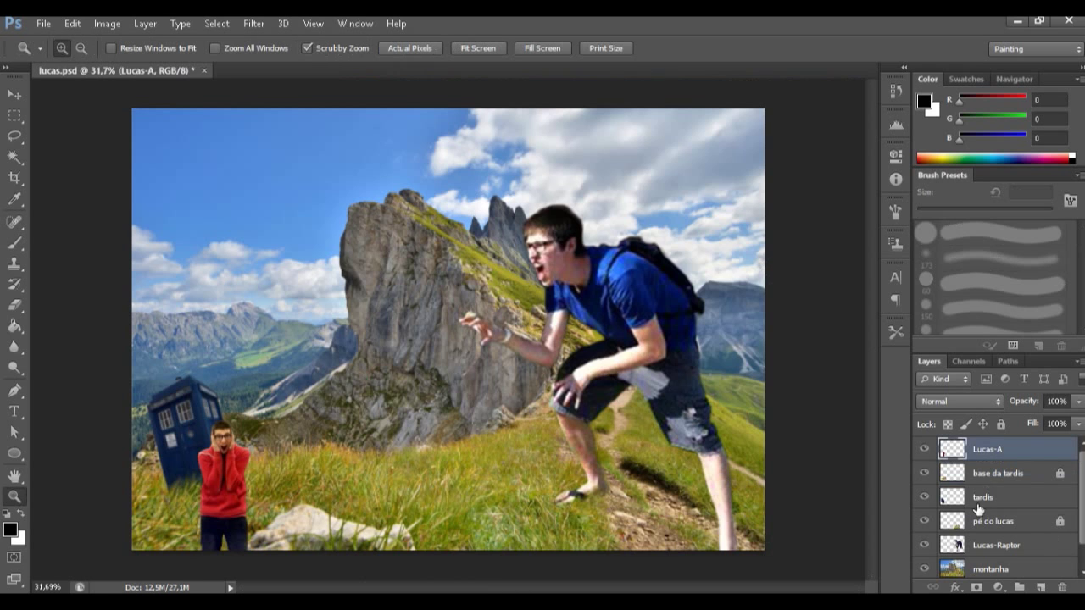
# Adjust the crouching man's levels with input values 11, 0.80 and 239, and lower the output highlights.
pyautogui.click(1000, 545)
pyautogui.hotkey('ctrl', 'l')
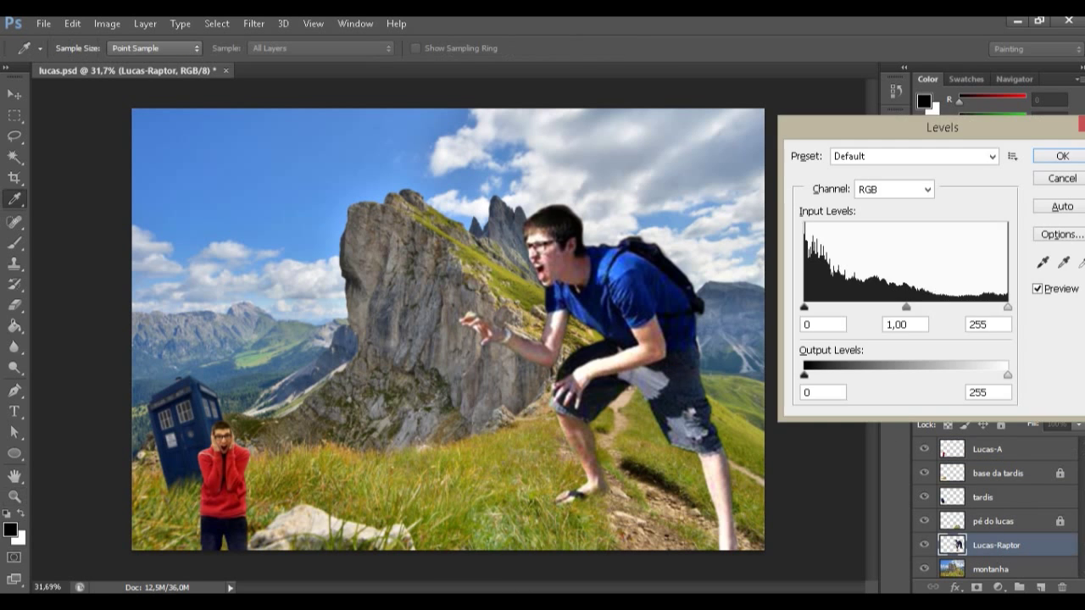
pyautogui.moveTo(907, 307); pyautogui.dragTo(920, 314)
pyautogui.moveTo(1008, 307); pyautogui.dragTo(997, 314)
pyautogui.moveTo(804, 307); pyautogui.dragTo(812, 309)
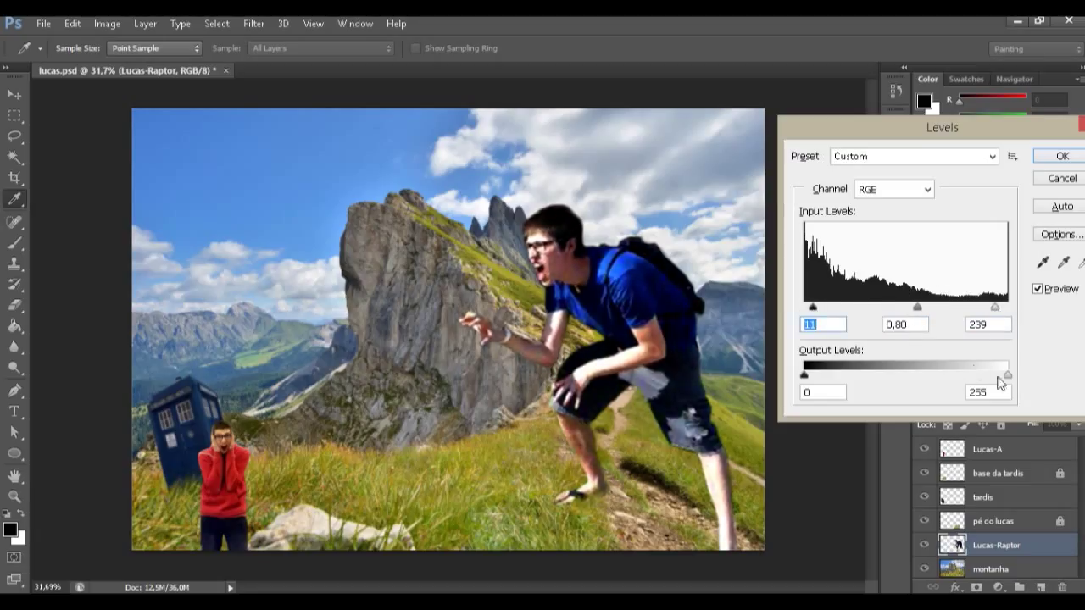
pyautogui.moveTo(1007, 375); pyautogui.dragTo(973, 375)
pyautogui.click(1062, 156)
pyautogui.press('z')
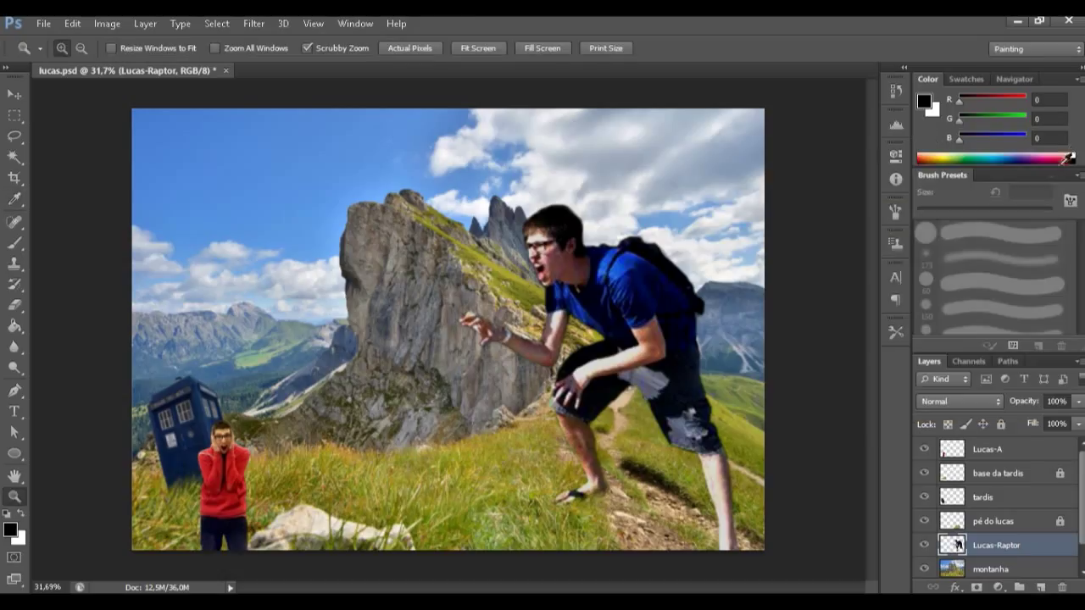
# Lock the layers of the crouching man, the hoodie man and the police box.
pyautogui.click(1000, 425)
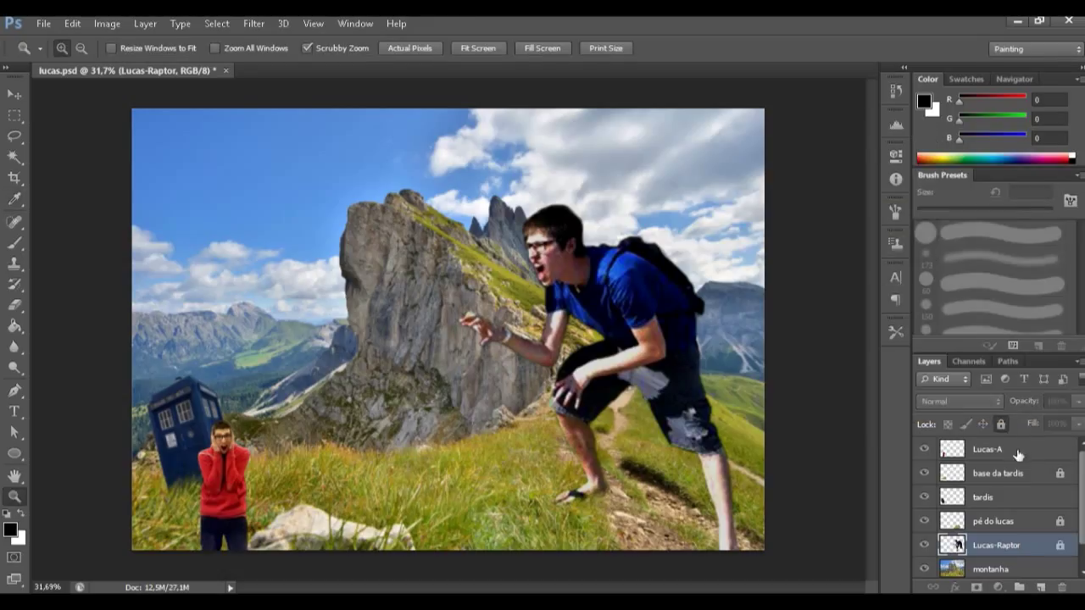
pyautogui.click(1018, 453)
pyautogui.click(1001, 426)
pyautogui.click(1007, 497)
pyautogui.click(1001, 426)
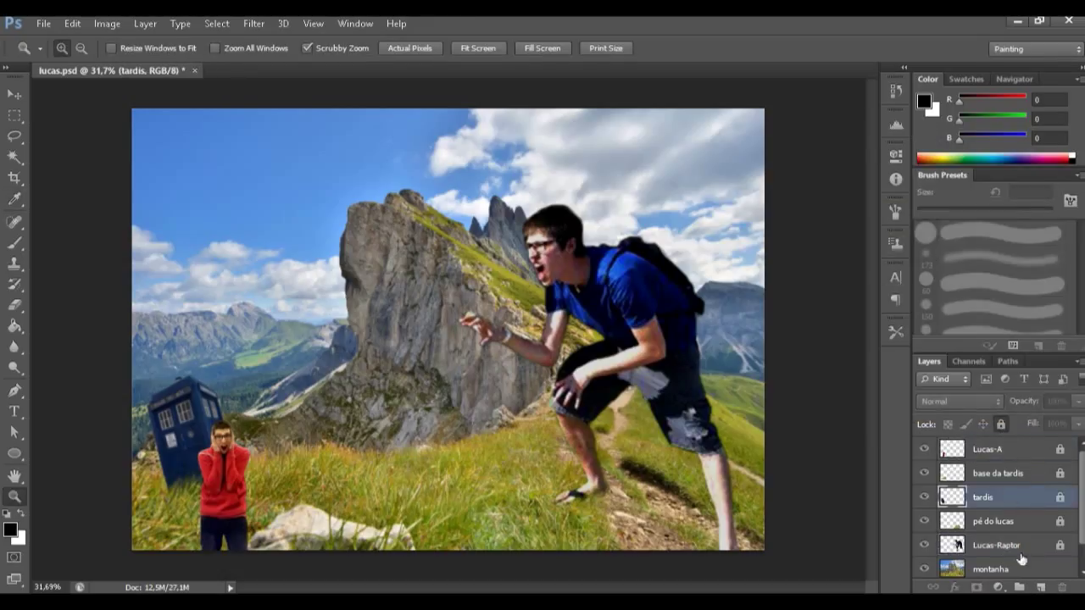
# Add a new layer above the police box and select the box's narrow side face with a polygonal outline.
pyautogui.click(1040, 586)
pyautogui.press('b')
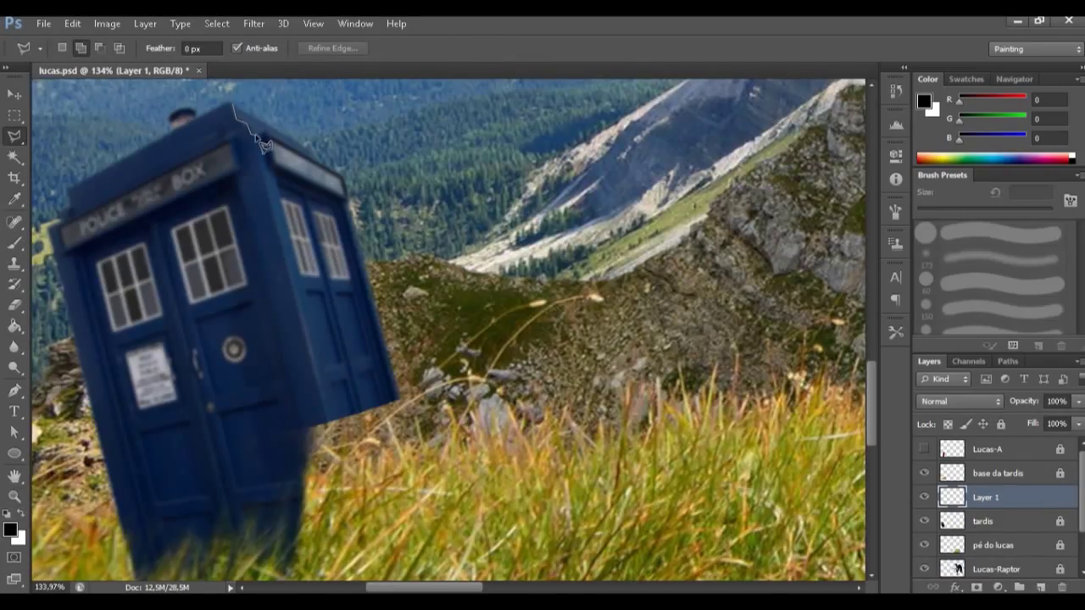
pyautogui.click(256, 135)
pyautogui.click(326, 424)
pyautogui.click(396, 399)
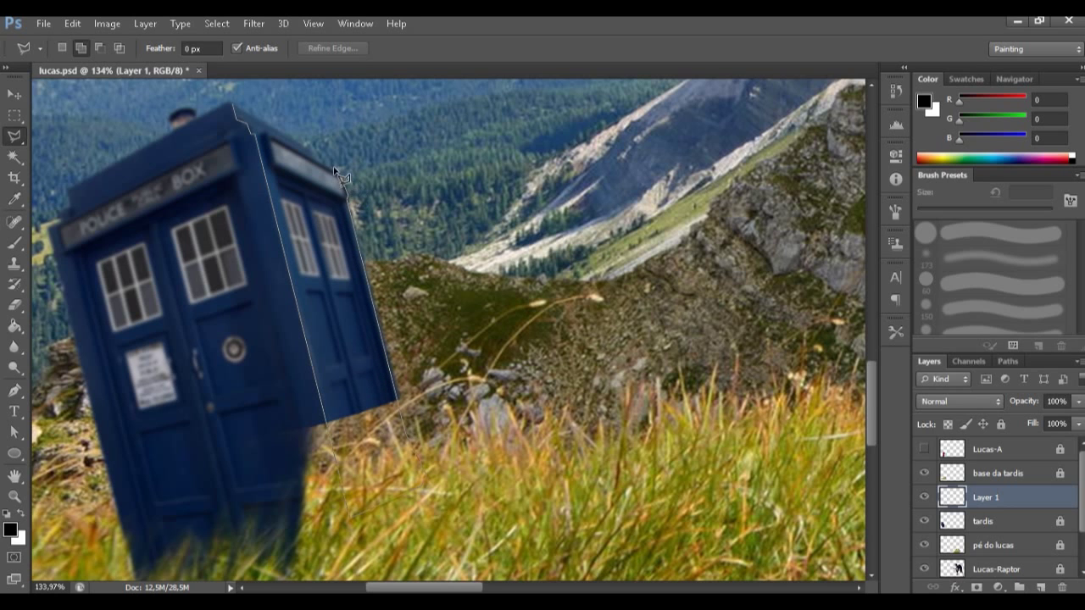
pyautogui.click(235, 103)
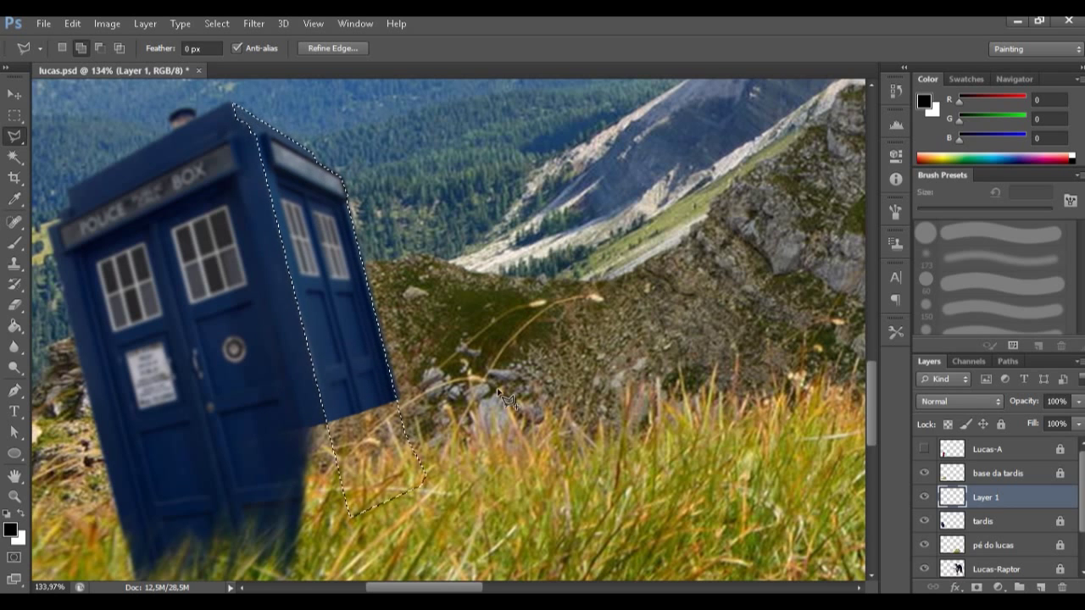
# Shade the police box's selected side face with an 80 px black brush at 47% opacity.
pyautogui.press('b')
pyautogui.moveTo(332, 49)
pyautogui.mouseDown()
pyautogui.moveTo(328, 75)
pyautogui.moveTo(289, 76)
pyautogui.mouseUp()
pyautogui.moveTo(242, 112)
pyautogui.mouseDown()
pyautogui.moveTo(308, 204)
pyautogui.moveTo(356, 398)
pyautogui.mouseUp()
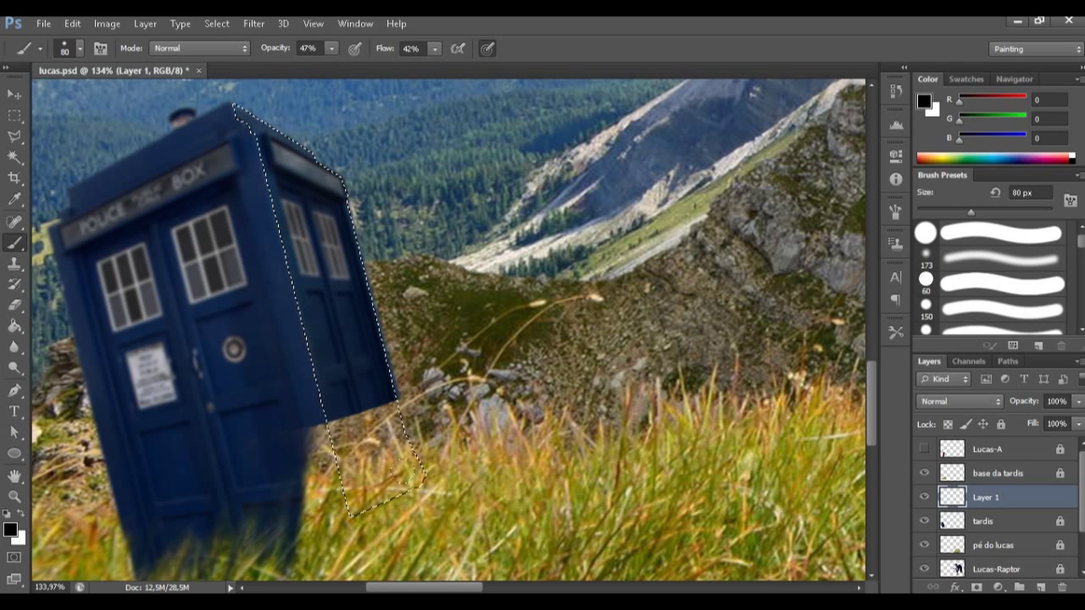
pyautogui.moveTo(295, 163); pyautogui.dragTo(348, 390)
pyautogui.moveTo(264, 136)
pyautogui.mouseDown()
pyautogui.moveTo(332, 182)
pyautogui.moveTo(365, 316)
pyautogui.mouseUp()
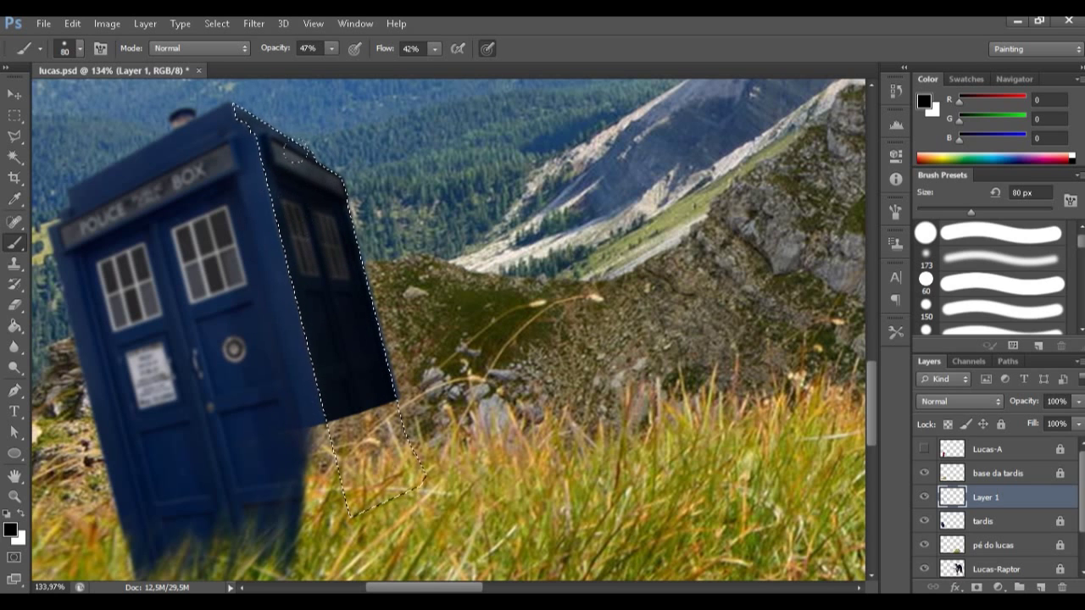
pyautogui.moveTo(270, 153)
pyautogui.mouseDown()
pyautogui.moveTo(288, 227)
pyautogui.moveTo(283, 288)
pyautogui.moveTo(294, 153)
pyautogui.mouseUp()
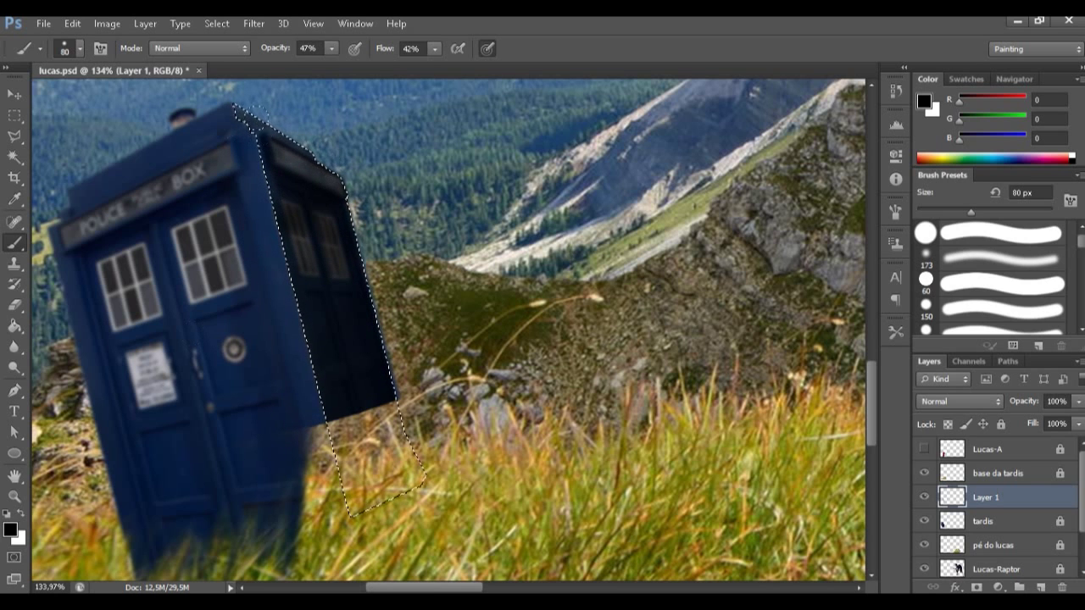
# Clear the side face selection and show the hoodie man's layer again.
pyautogui.press('z')
pyautogui.moveTo(633, 288); pyautogui.dragTo(492, 373)
pyautogui.moveTo(669, 282); pyautogui.dragTo(351, 400)
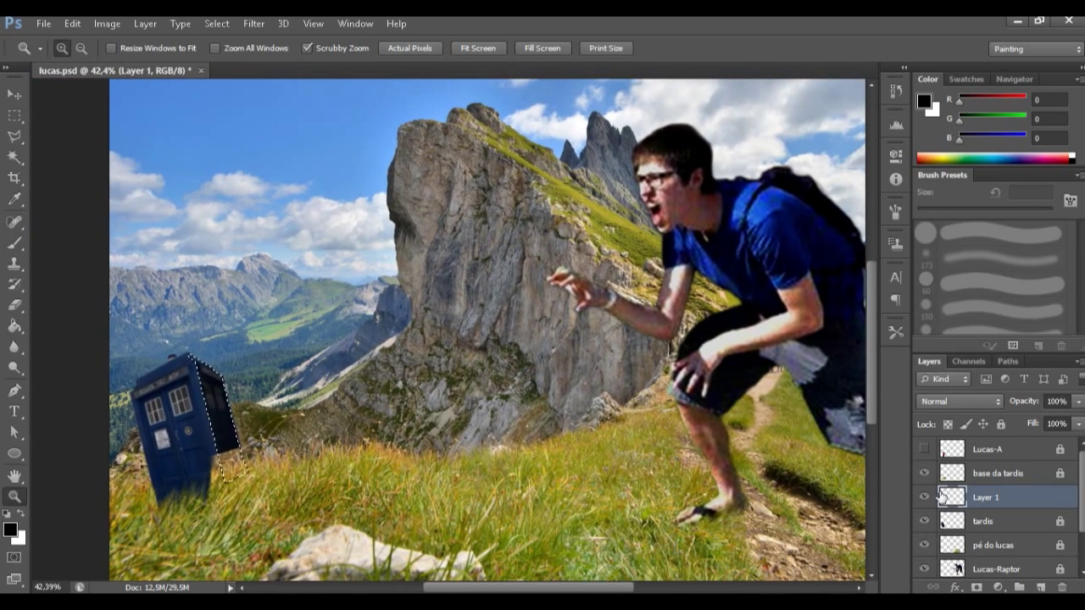
pyautogui.click(924, 450)
pyautogui.moveTo(206, 357); pyautogui.dragTo(282, 314)
pyautogui.moveTo(201, 376); pyautogui.dragTo(292, 202)
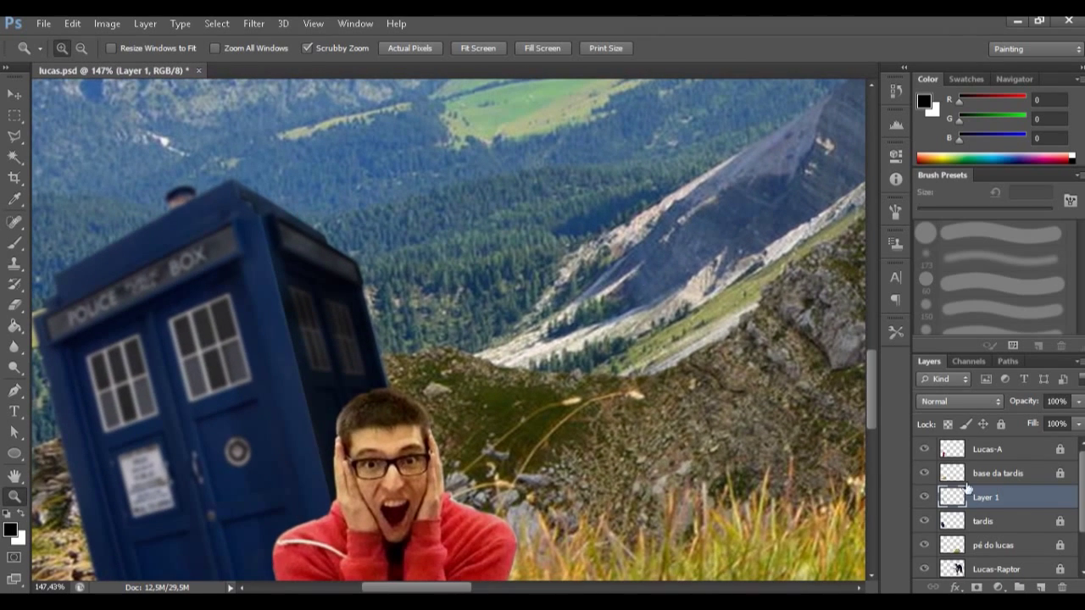
# Mask the shading layer and clean up the shadow's edges with a 30 px black brush at 100% opacity.
pyautogui.click(1042, 588)
pyautogui.press('b')
pyautogui.press('[')
pyautogui.moveTo(332, 49); pyautogui.dragTo(378, 72)
pyautogui.click(239, 189)
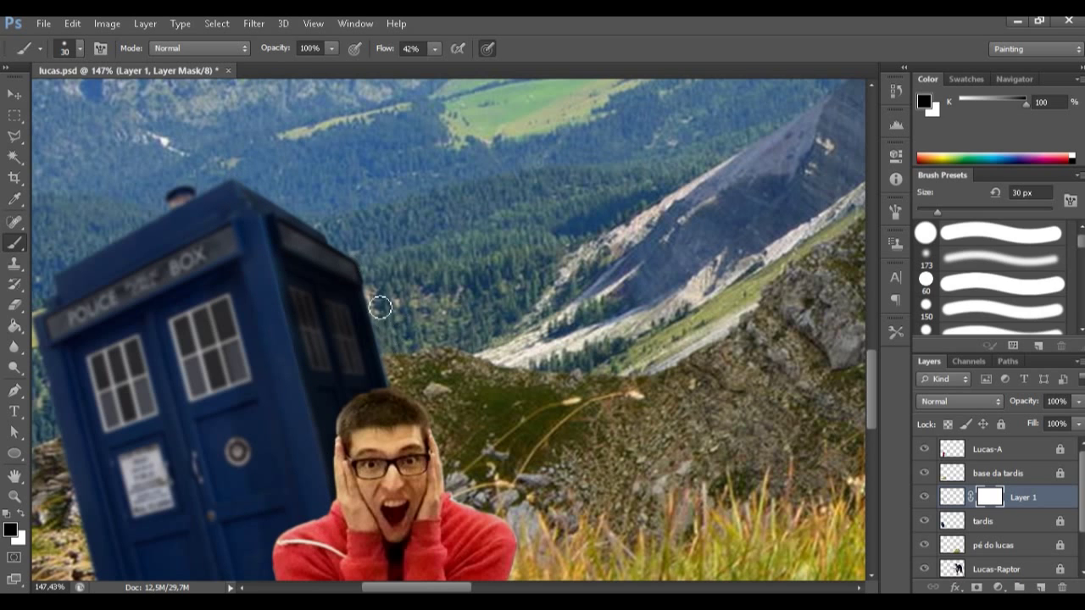
# Apply the layer mask of the police box's shading layer.
pyautogui.rightClick(991, 497)
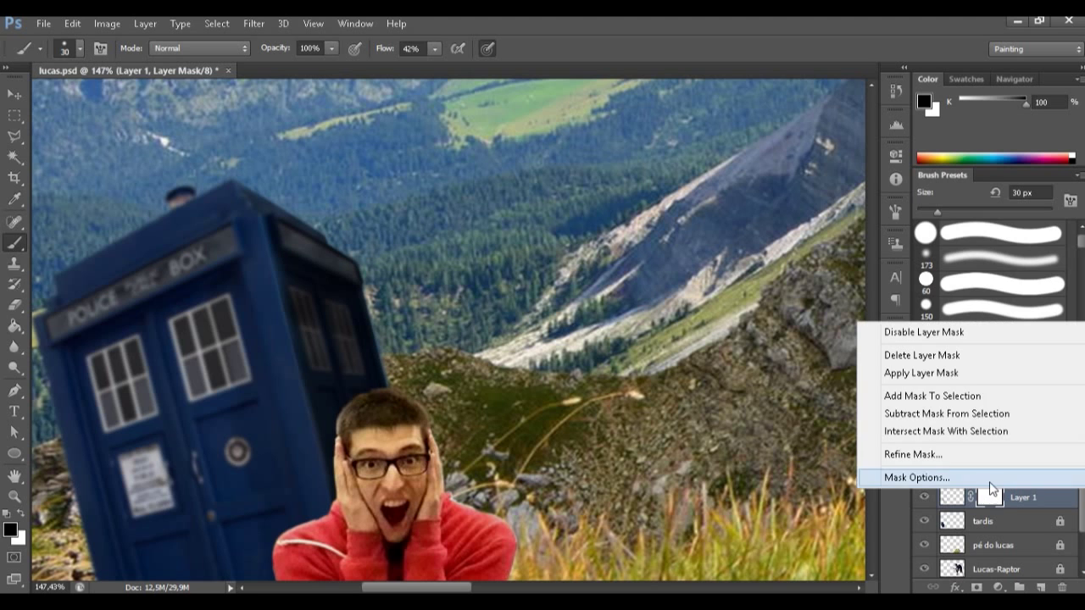
pyautogui.click(951, 397)
pyautogui.hotkey('ctrl', 'd')
pyautogui.rightClick(995, 498)
pyautogui.click(911, 376)
pyautogui.press('z')
pyautogui.hotkey('ctrl', '0')
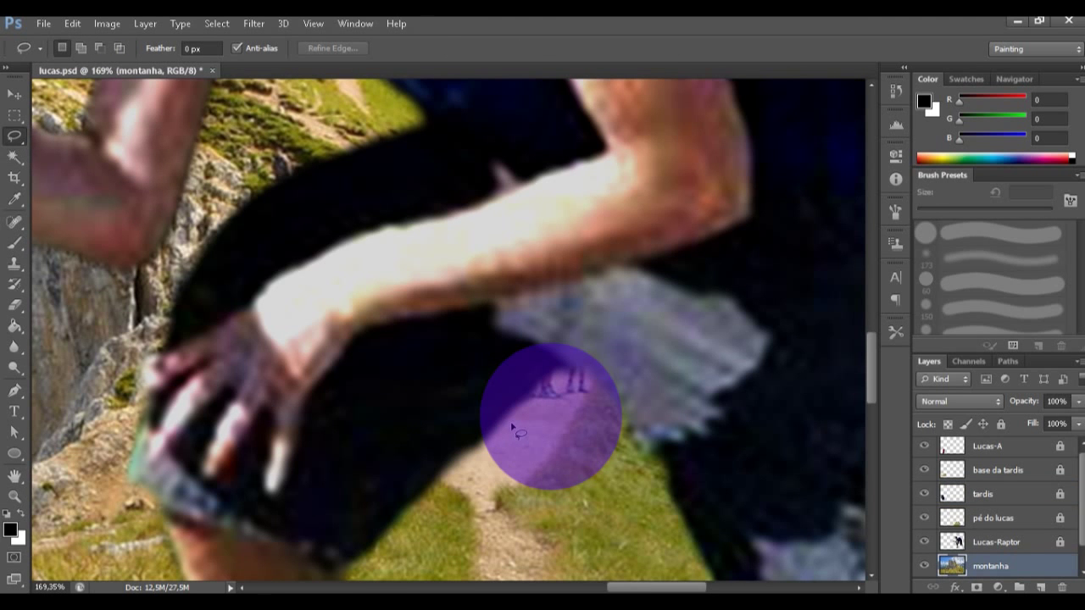
# Copy a lassoed piece of the trail onto its own layer and move it over the distant hikers between the giant's legs.
pyautogui.moveTo(541, 415)
pyautogui.mouseDown()
pyautogui.moveTo(527, 422)
pyautogui.moveTo(581, 375)
pyautogui.moveTo(565, 387)
pyautogui.mouseUp()
pyautogui.hotkey('ctrl', 'j')
pyautogui.press('v')
pyautogui.moveTo(591, 425); pyautogui.dragTo(570, 408)
pyautogui.press('Return')
# Mask the trail patch's edges with a 30 px black brush, apply the mask and merge the patch into the mountain layer.
pyautogui.click(977, 587)
pyautogui.press('b')
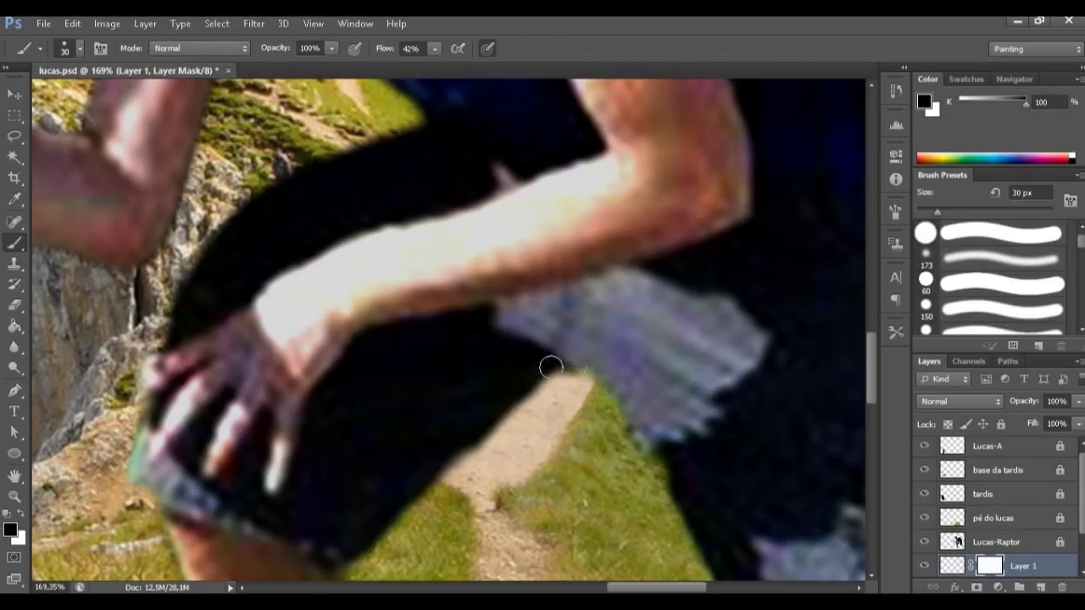
pyautogui.rightClick(989, 567)
pyautogui.click(956, 431)
pyautogui.scroll(-2, 1028, 531)
pyautogui.keyDown('ctrl'); pyautogui.click(1005, 545); pyautogui.keyUp('ctrl')
pyautogui.rightClick(1004, 543)
pyautogui.click(797, 383)
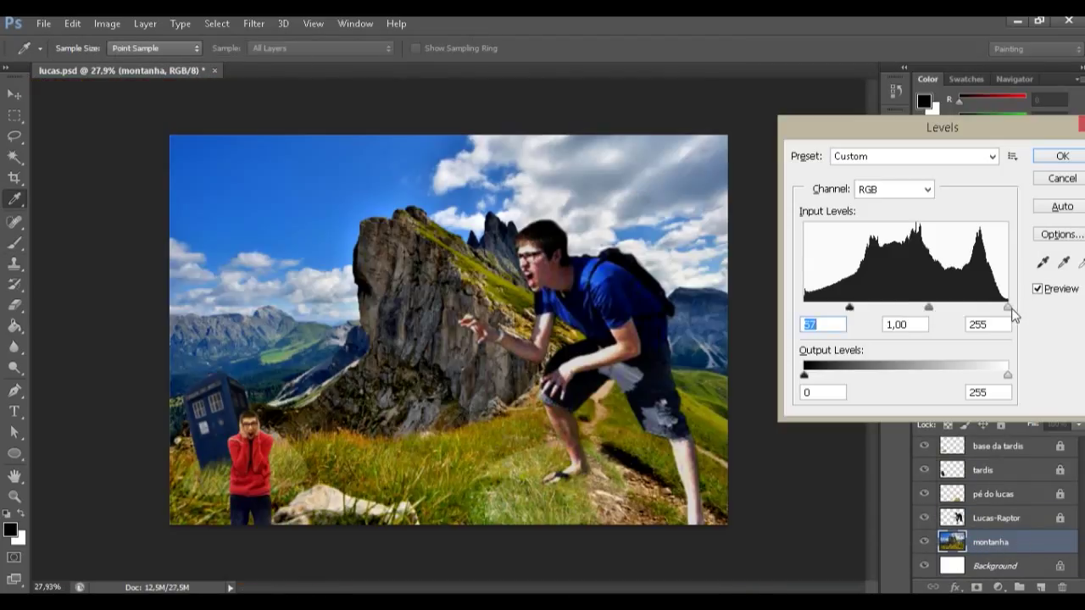
# Cancel the Levels adjustment on the mountain and unlock the grass layers at the giant's foot and the police box's base.
pyautogui.click(1062, 178)
pyautogui.press('z')
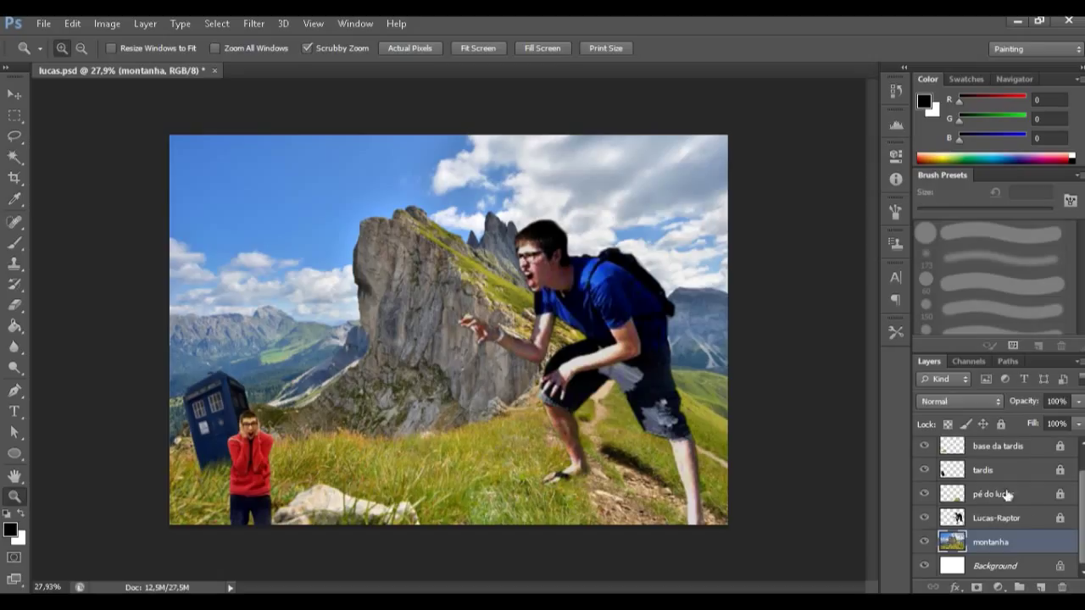
pyautogui.click(1021, 494)
pyautogui.click(1041, 448)
# Try to merge the two grass base layers with the mountain layer.
pyautogui.keyDown('ctrl'); pyautogui.click(996, 495); pyautogui.keyUp('ctrl')
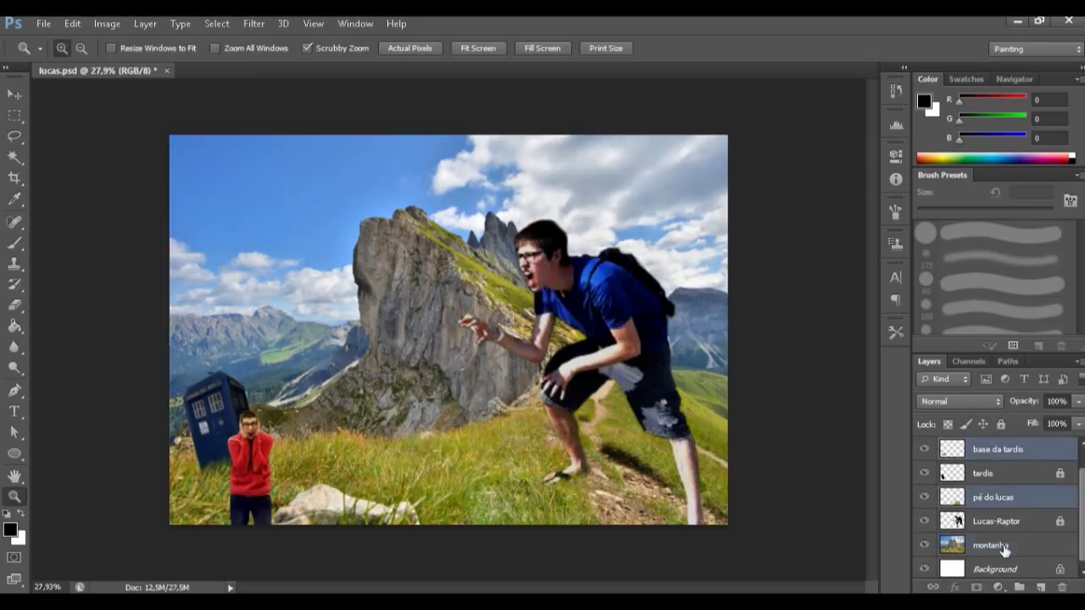
pyautogui.keyDown('ctrl'); pyautogui.click(991, 543); pyautogui.keyUp('ctrl')
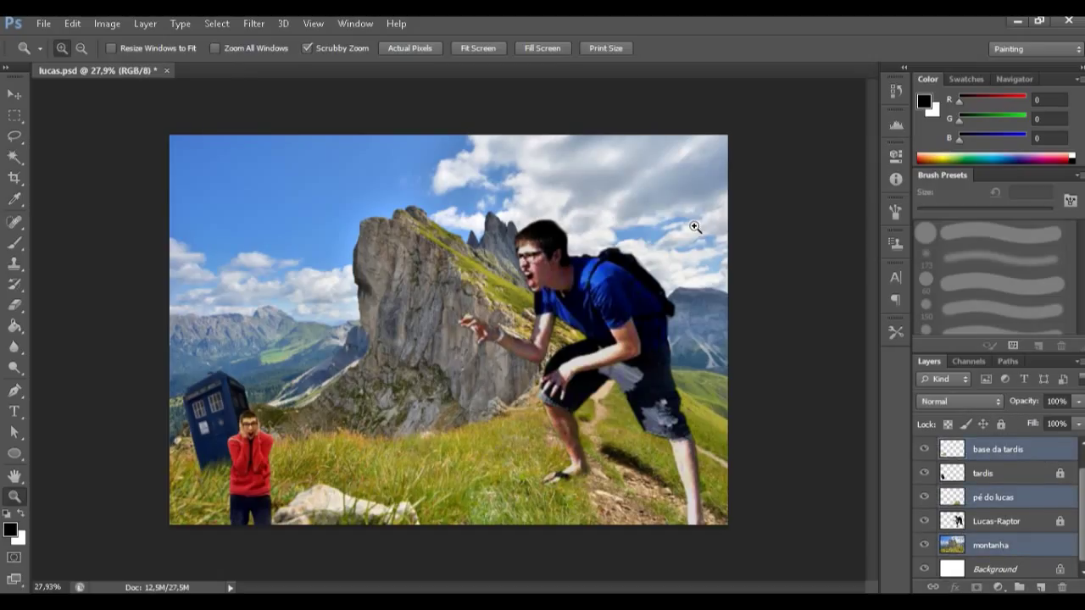
pyautogui.rightClick(996, 542)
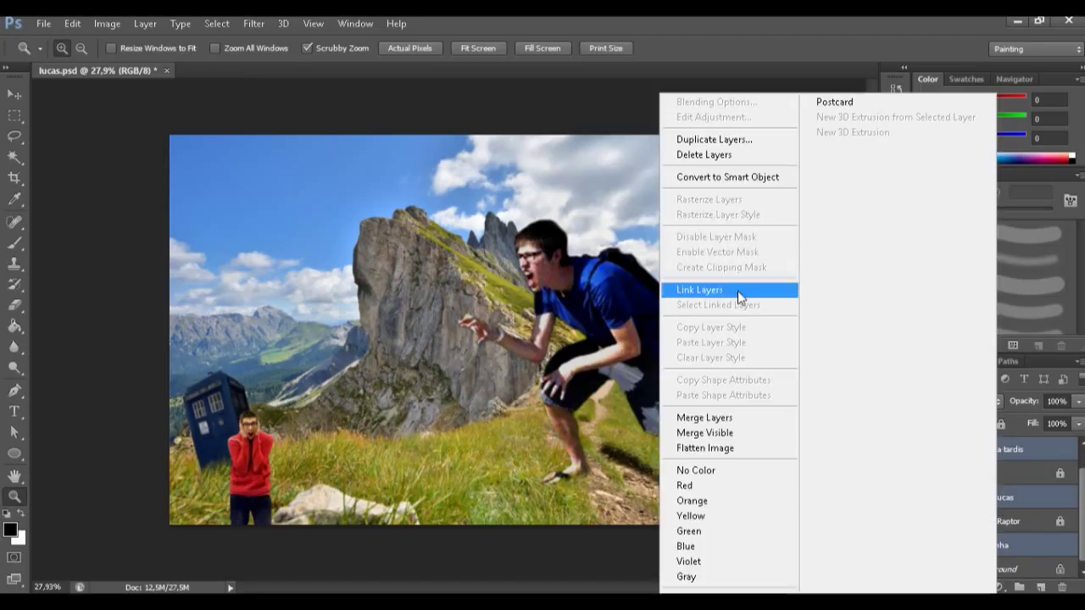
pyautogui.click(741, 411)
pyautogui.moveTo(995, 477); pyautogui.dragTo(997, 530)
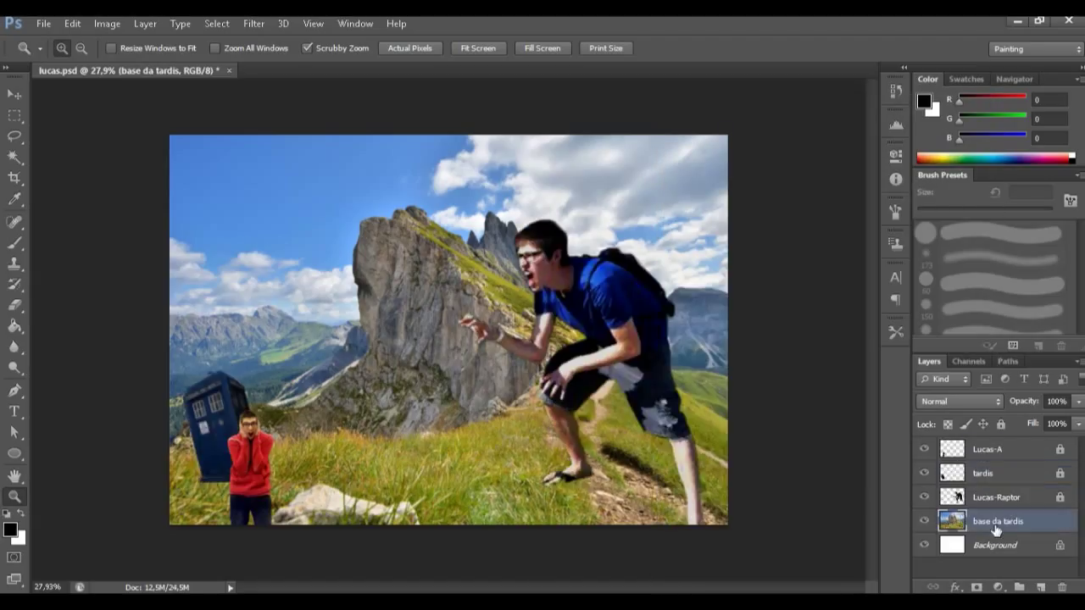
pyautogui.hotkey('ctrl', 'alt', 'z')
pyautogui.hotkey('ctrl', 'alt', 'z')
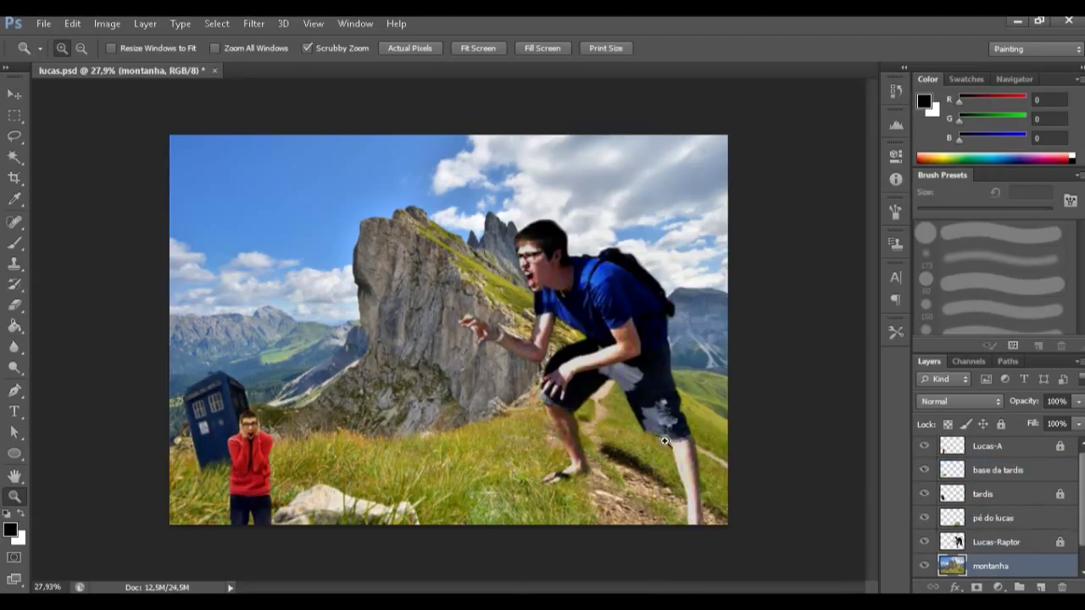
# Darken the mountain layer with Levels, and set the Levels black input to 70 on the giant's foot grass layer.
pyautogui.hotkey('ctrl', 'l')
pyautogui.moveTo(804, 306); pyautogui.dragTo(860, 316)
pyautogui.click(1058, 159)
pyautogui.click(973, 520)
pyautogui.hotkey('ctrl', 'l')
pyautogui.doubleClick(835, 323)
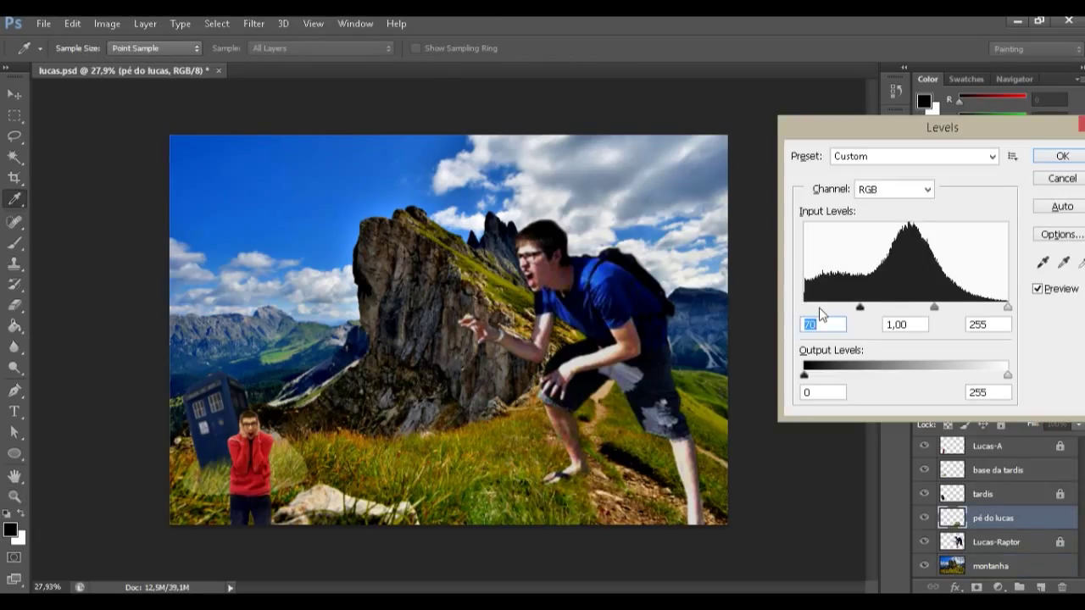
pyautogui.press('Return')
# Set the Levels black input to 75 on the "base da tardis" layer.
pyautogui.click(999, 468)
pyautogui.hotkey('ctrl', 'l')
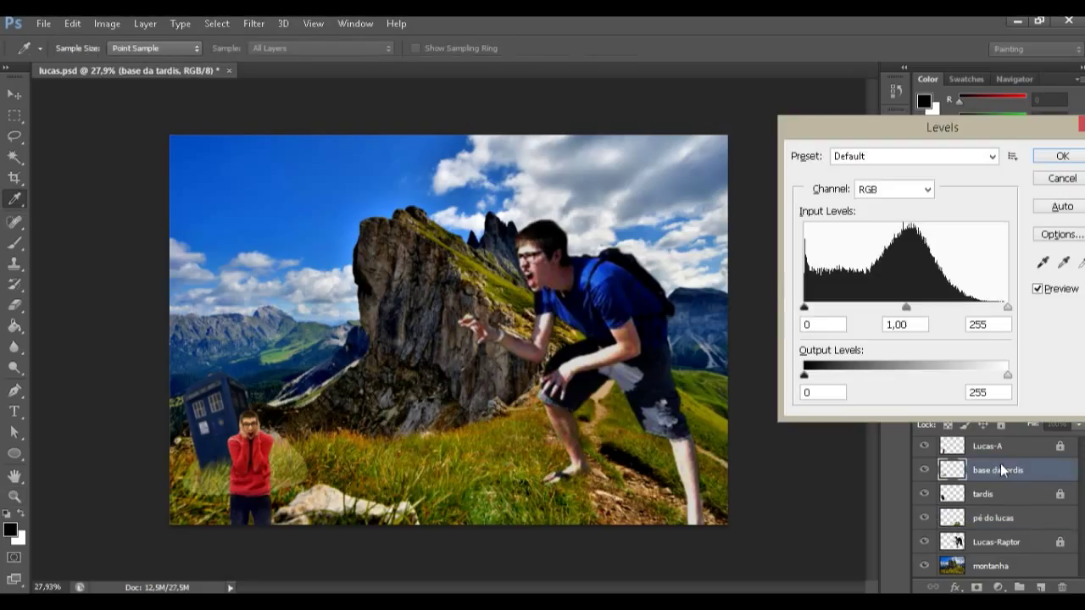
pyautogui.moveTo(805, 308); pyautogui.dragTo(864, 309)
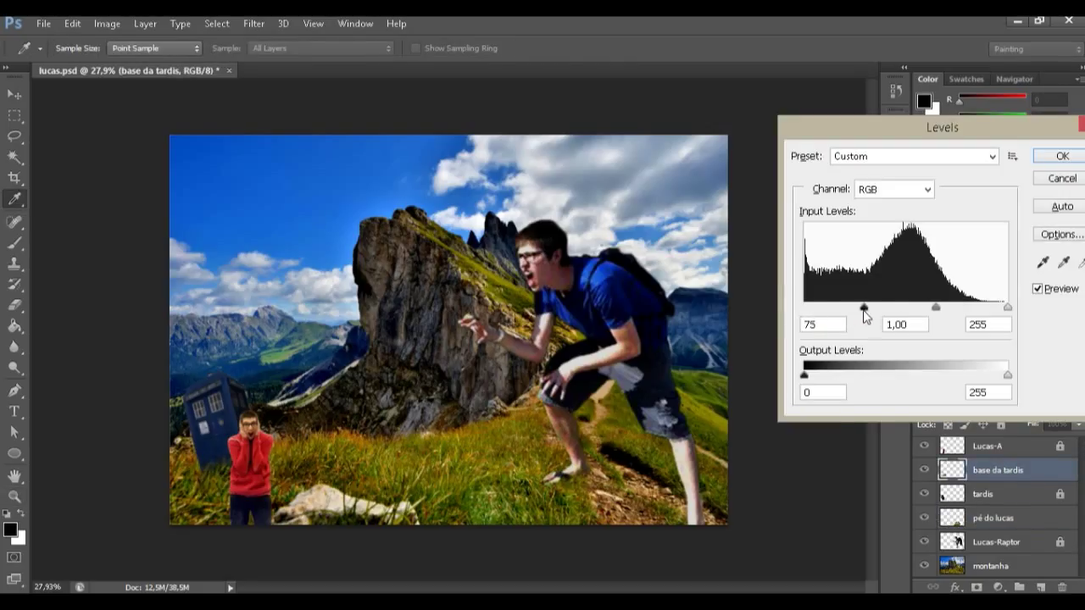
pyautogui.press('Return')
# Darken the giant's foot grass layer further by raising its Levels black input.
pyautogui.press('z')
pyautogui.click(988, 520)
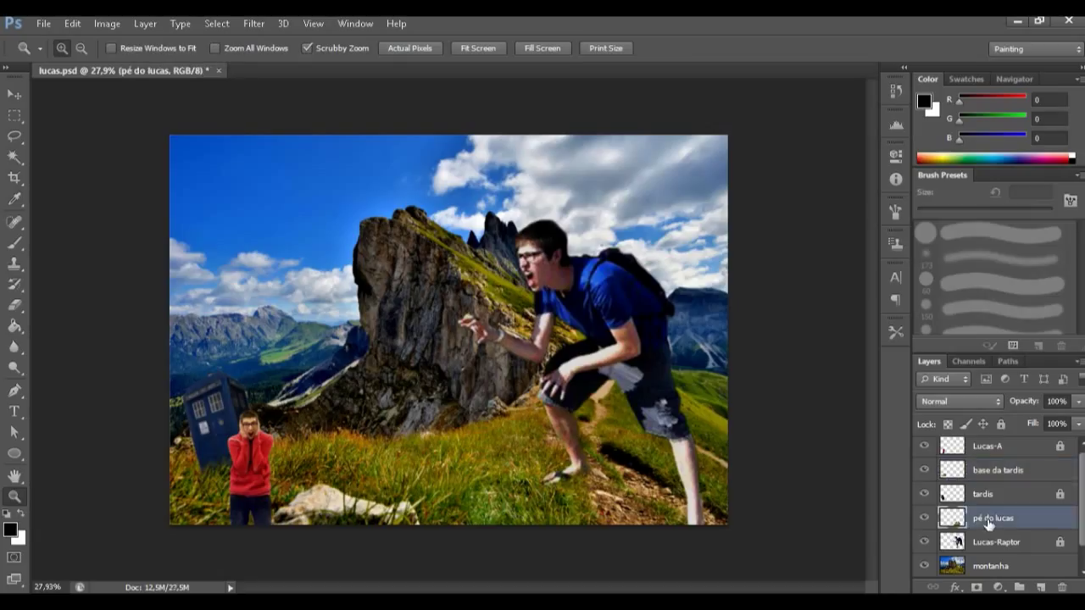
pyautogui.hotkey('ctrl', 'l')
pyautogui.moveTo(805, 309); pyautogui.dragTo(822, 328)
pyautogui.click(1065, 160)
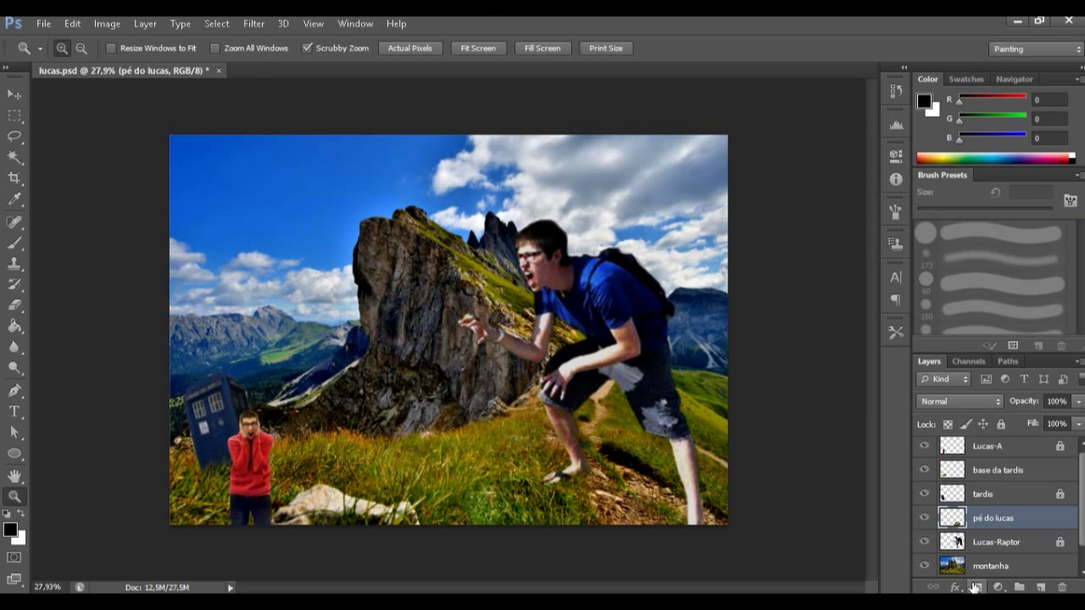
# Mask the giant's foot grass layer, blend its edges with a 150 px black brush and apply the layer mask.
pyautogui.click(977, 587)
pyautogui.press('b')
pyautogui.press(']')
pyautogui.press(']')
pyautogui.press(']')
pyautogui.press(']')
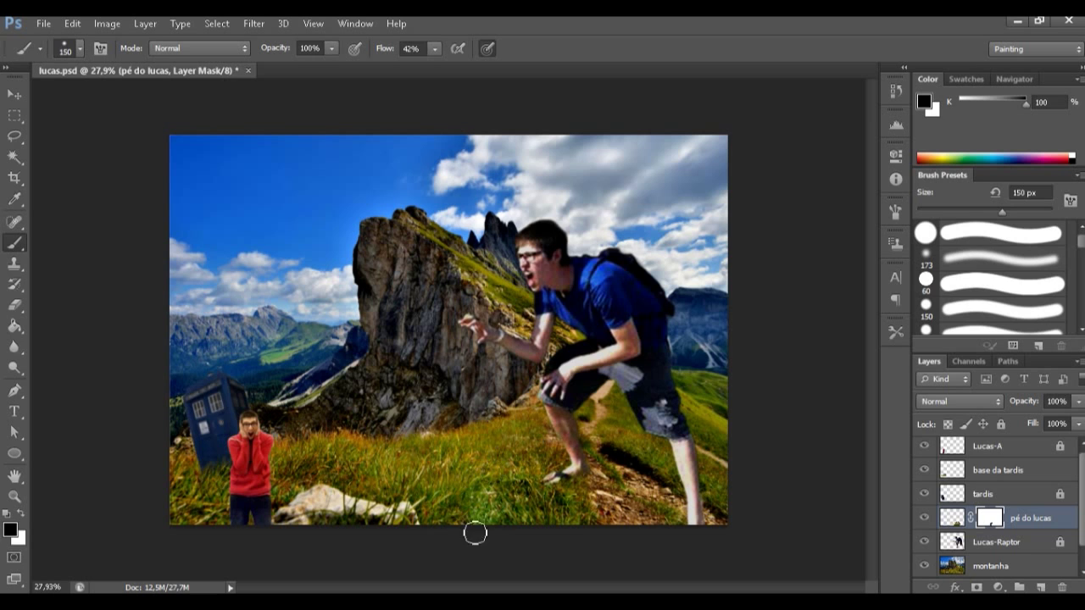
pyautogui.rightClick(1034, 525)
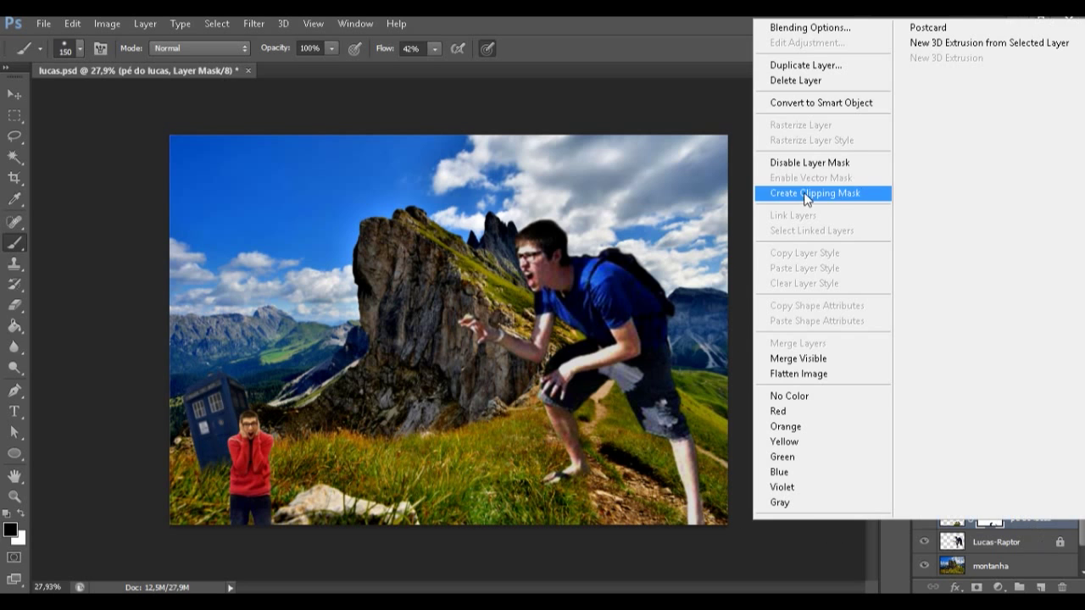
pyautogui.click(997, 523)
pyautogui.rightClick(997, 524)
pyautogui.click(961, 391)
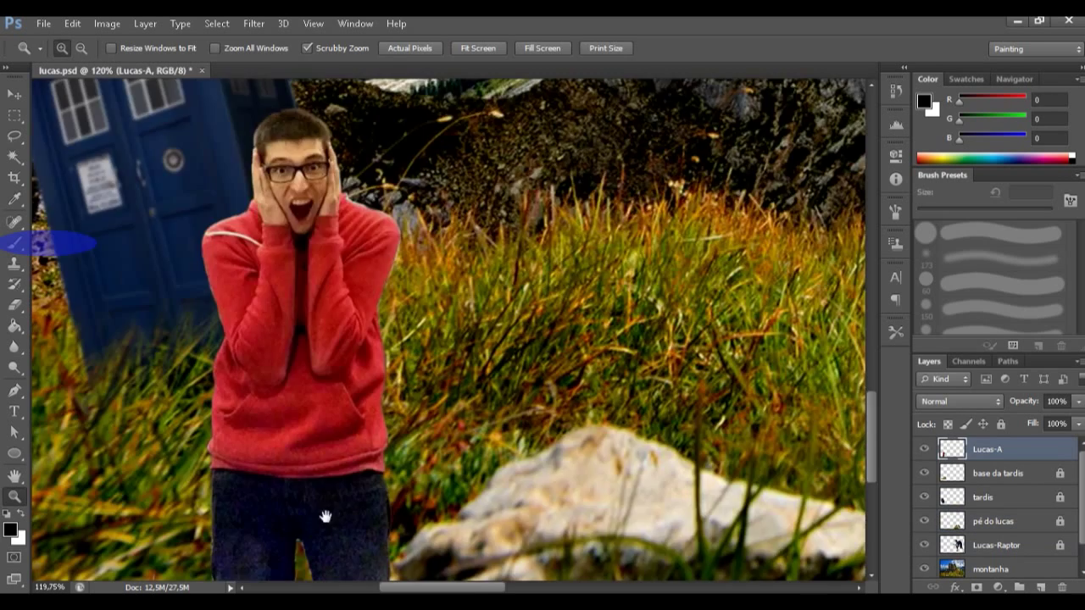
# Add a layer above the hoodie man and shade his trousers with a 150 px black brush.
pyautogui.moveTo(325, 514); pyautogui.dragTo(351, 442)
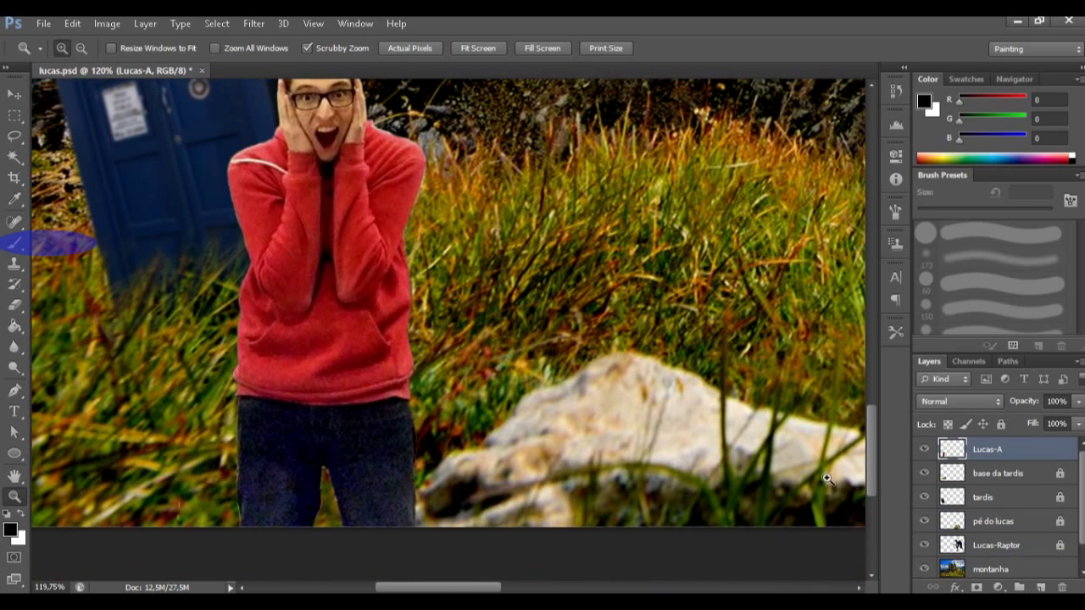
pyautogui.click(1041, 588)
pyautogui.press('b')
pyautogui.moveTo(264, 412)
pyautogui.mouseDown()
pyautogui.moveTo(223, 489)
pyautogui.moveTo(245, 491)
pyautogui.moveTo(240, 404)
pyautogui.mouseUp()
pyautogui.moveTo(318, 398)
pyautogui.mouseDown()
pyautogui.moveTo(363, 427)
pyautogui.moveTo(337, 481)
pyautogui.moveTo(335, 439)
pyautogui.mouseUp()
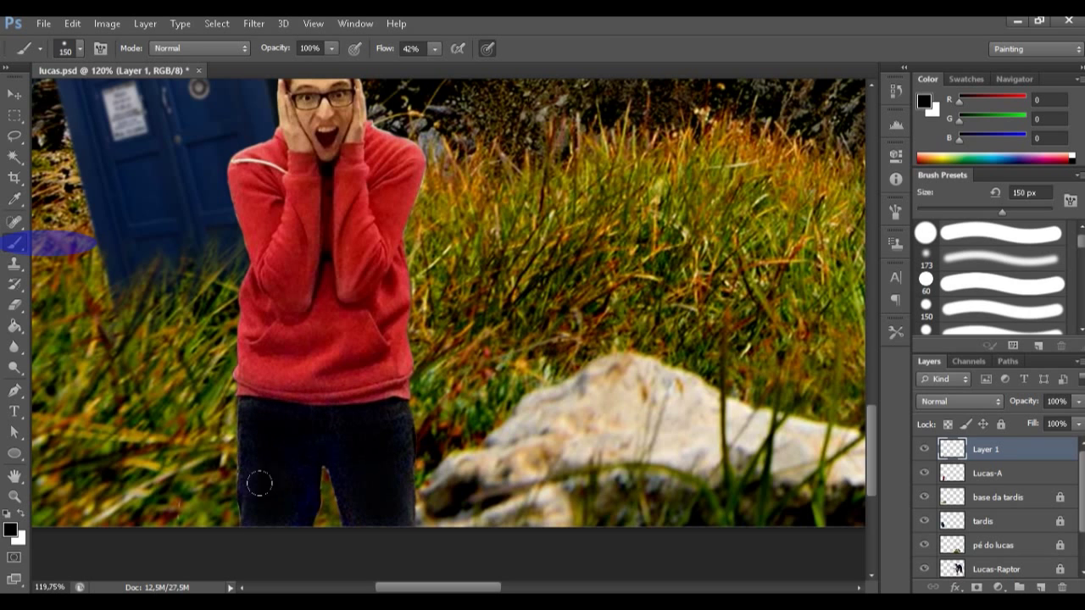
# Reduce the brush to 50 px and shade along the hem of the red hoodie.
pyautogui.press('[')
pyautogui.press('[')
pyautogui.press('[')
pyautogui.press('[')
pyautogui.press('[')
pyautogui.press('[')
pyautogui.press('[')
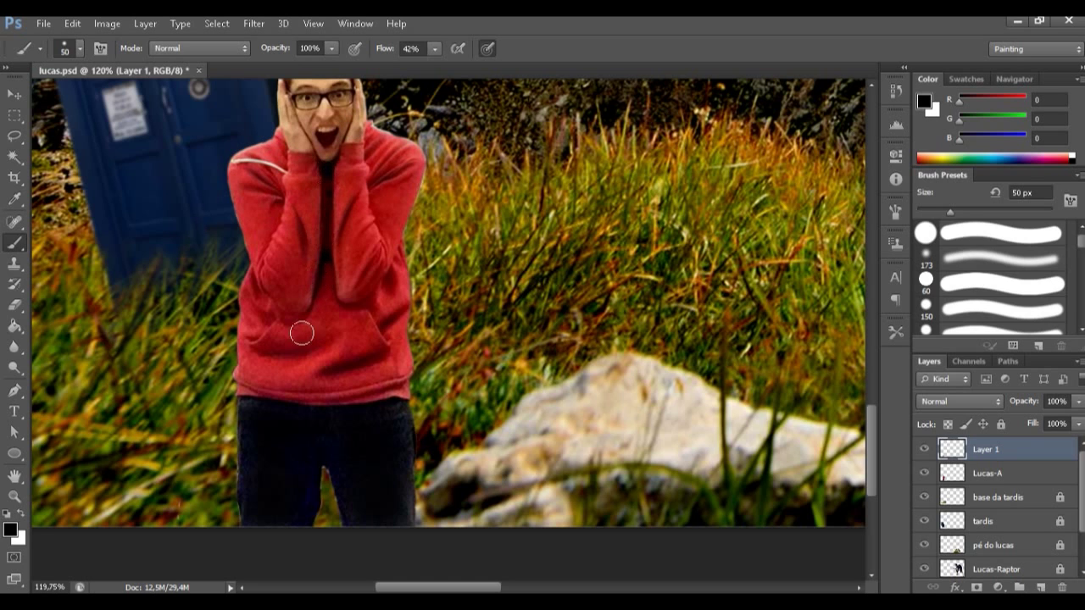
pyautogui.moveTo(270, 392); pyautogui.dragTo(369, 398)
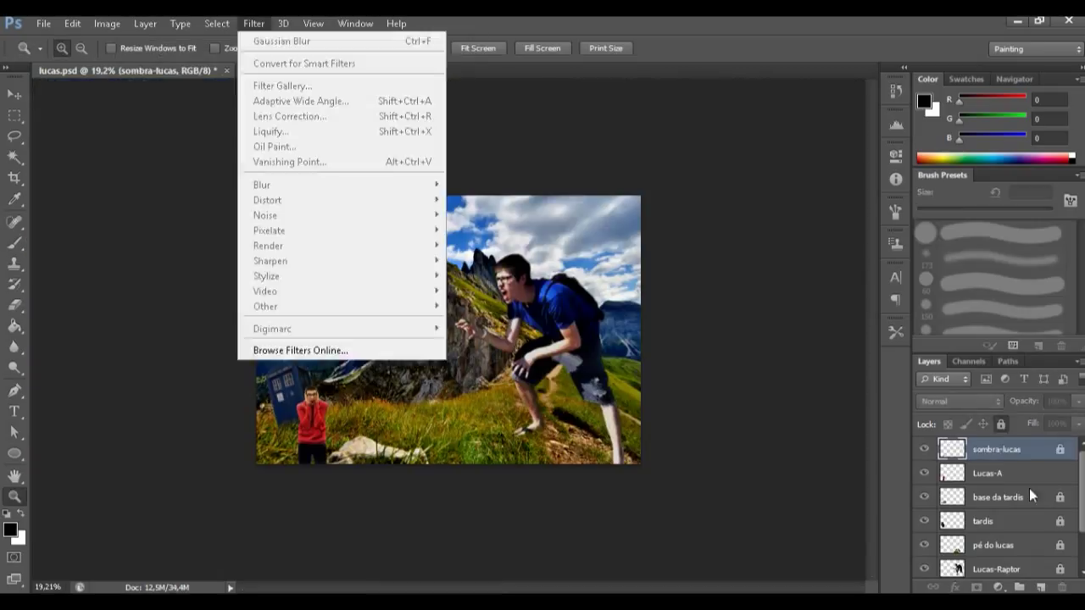
# Start Lens Correction on the "montanha" layer and show the grid in its preview.
pyautogui.click(1029, 488)
pyautogui.scroll(-2, 1000, 509)
pyautogui.click(992, 545)
pyautogui.click(250, 24)
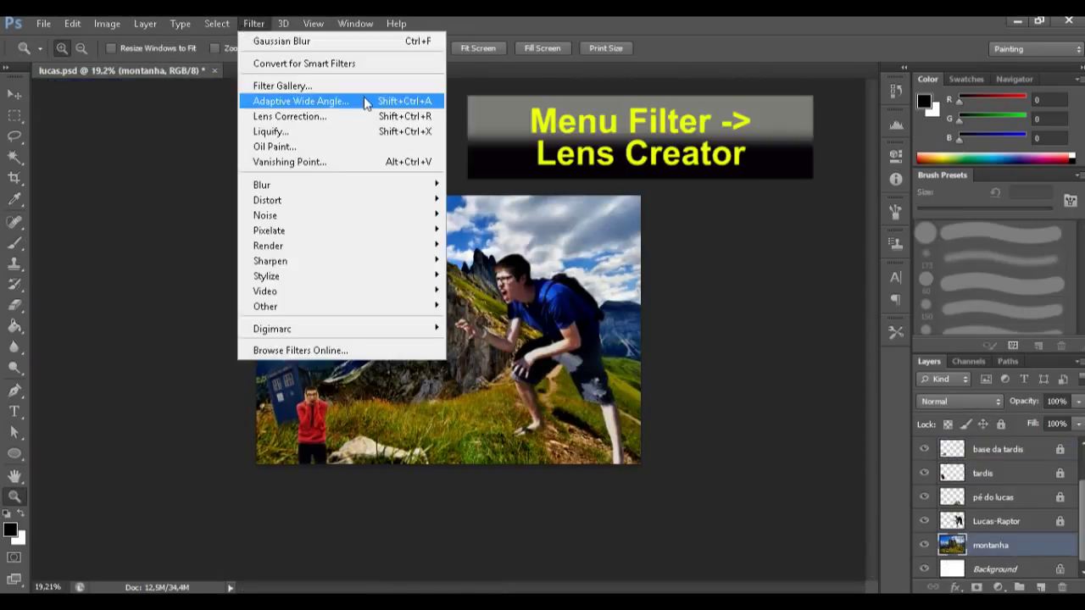
pyautogui.click(288, 116)
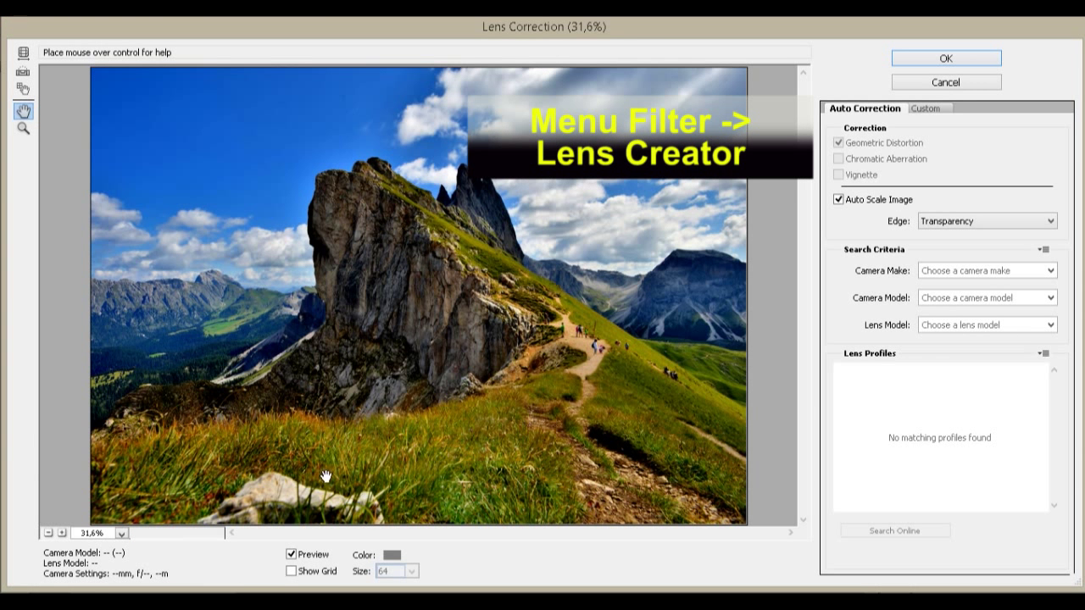
pyautogui.click(292, 571)
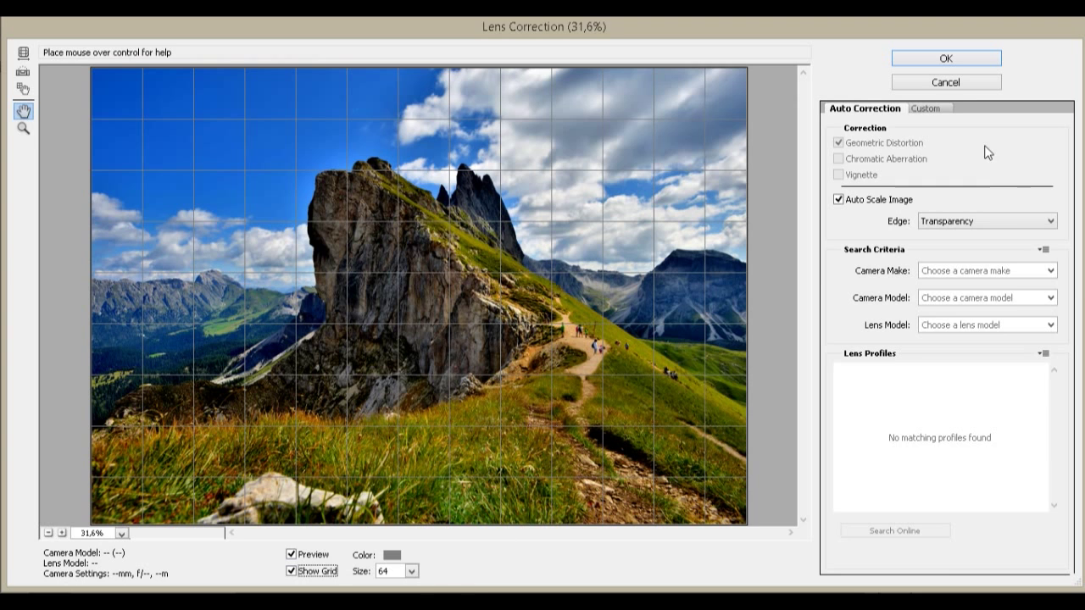
# Try GoPro and Apple as the lens correction's camera make, and choose Canon.
pyautogui.click(1050, 271)
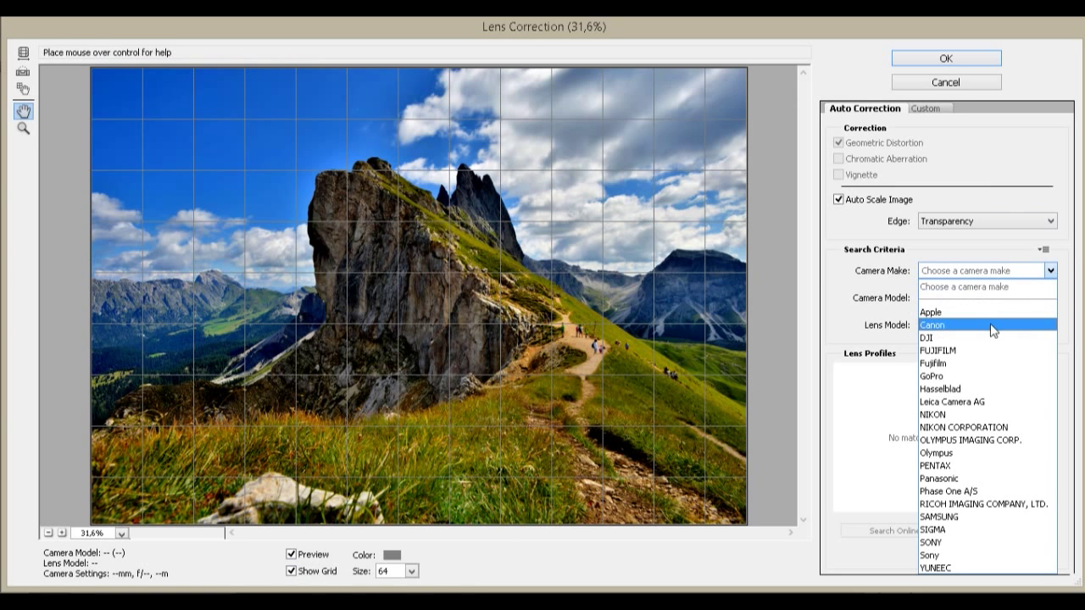
pyautogui.click(977, 376)
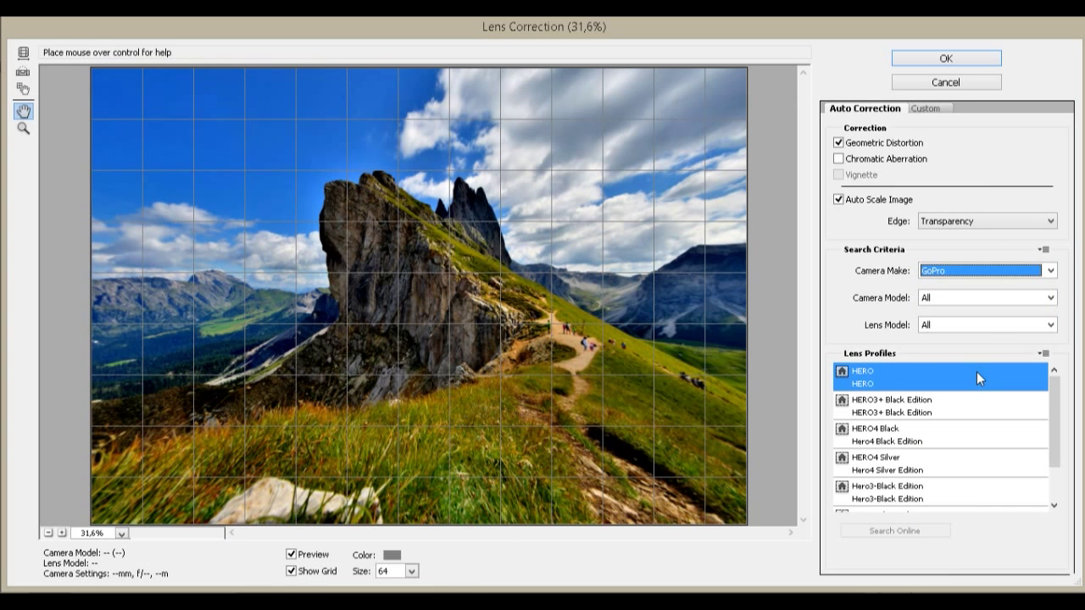
pyautogui.click(967, 270)
pyautogui.click(951, 314)
pyautogui.click(966, 270)
pyautogui.click(946, 324)
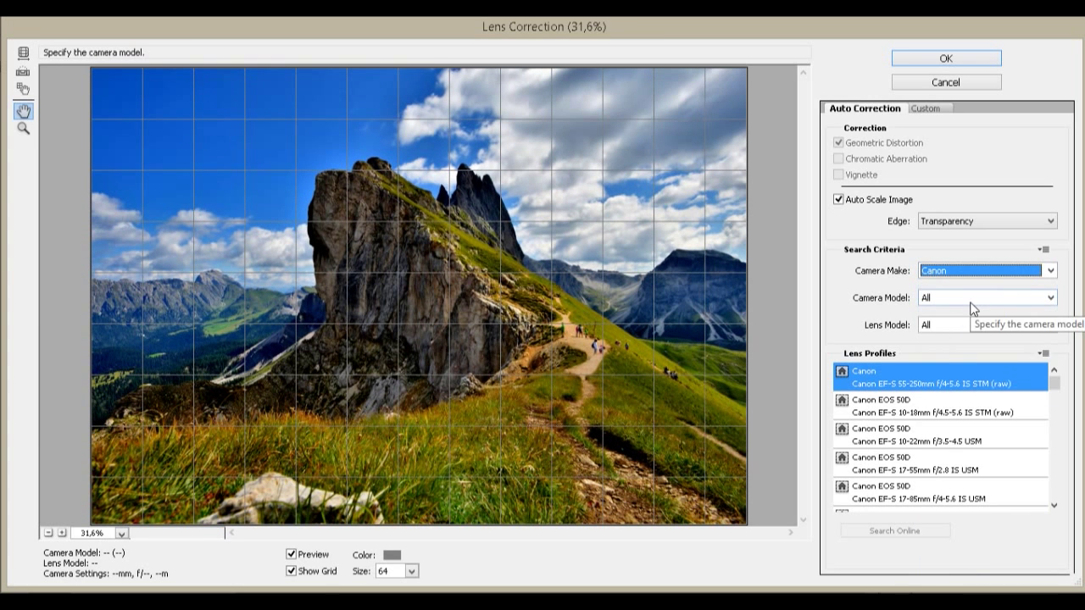
# Apply the Canon EOS 50D EF-S 17-55mm f/2.8 IS USM lens profile with Chromatic Aberration correction enabled.
pyautogui.click(922, 413)
pyautogui.click(909, 441)
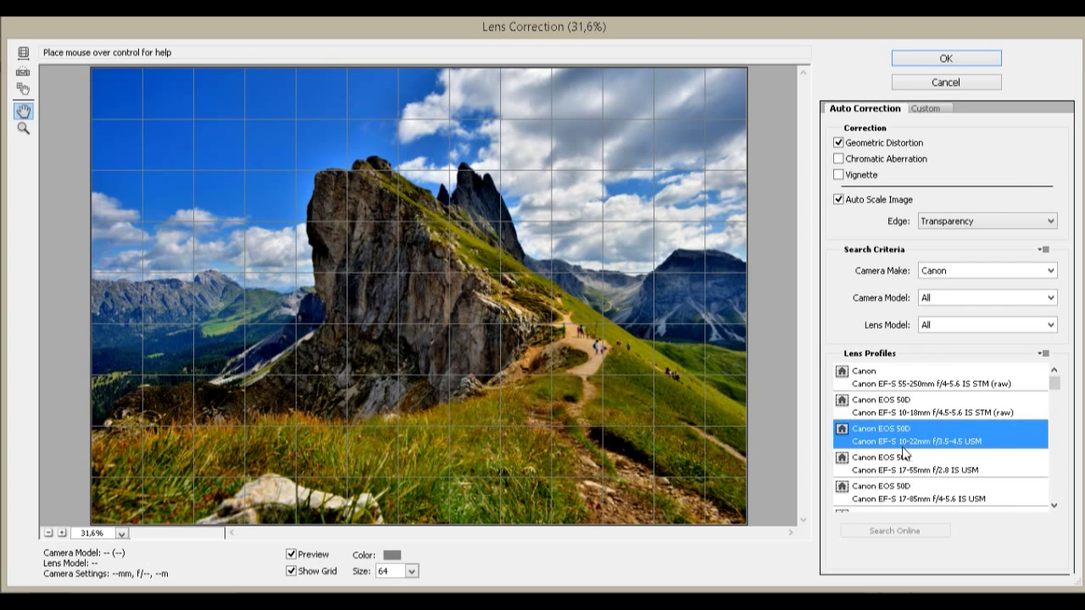
pyautogui.click(904, 458)
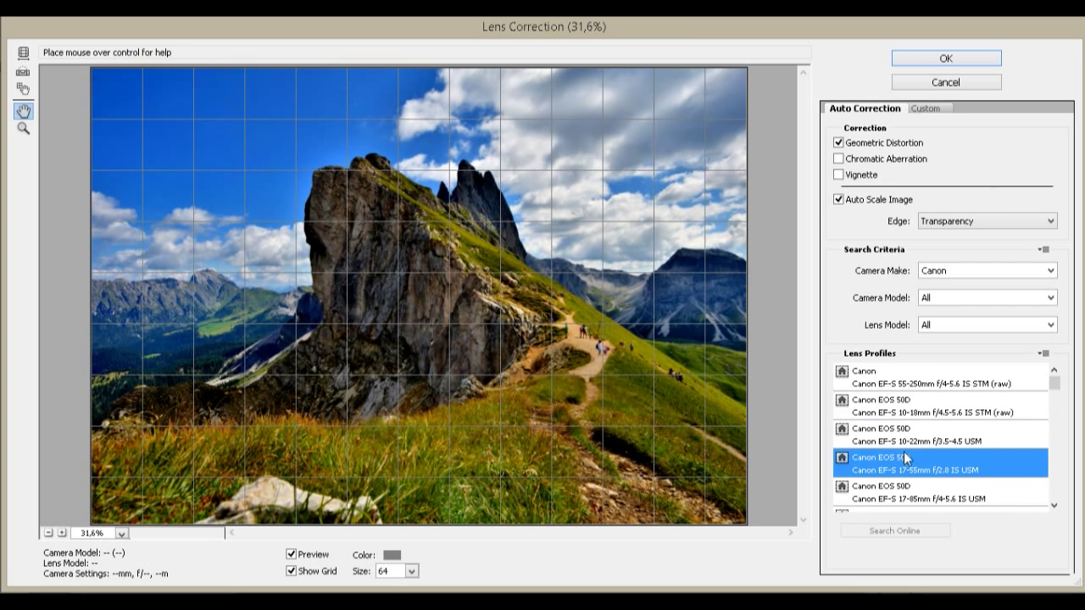
pyautogui.click(838, 159)
pyautogui.click(922, 57)
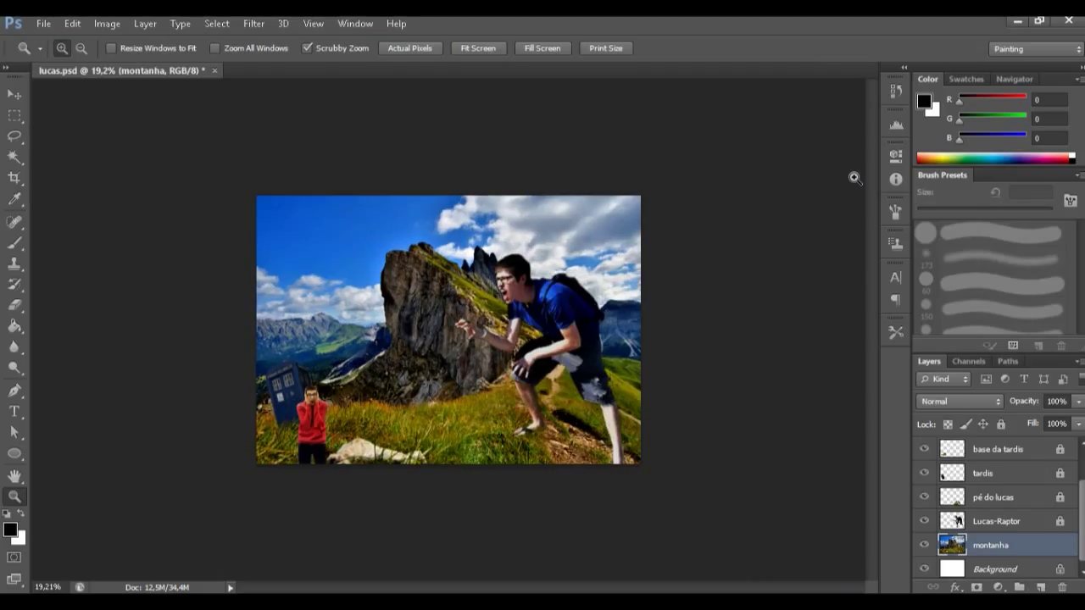
# On a new top layer, select a thin border around the image by inverting a rectangular selection, and fill it with black.
pyautogui.click(1039, 524)
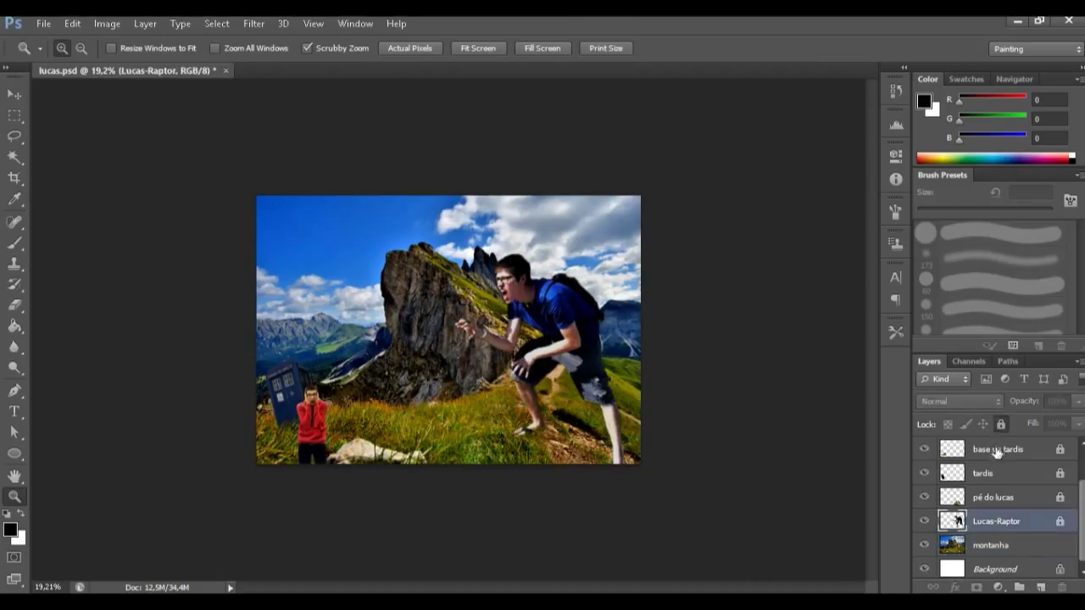
pyautogui.click(14, 115)
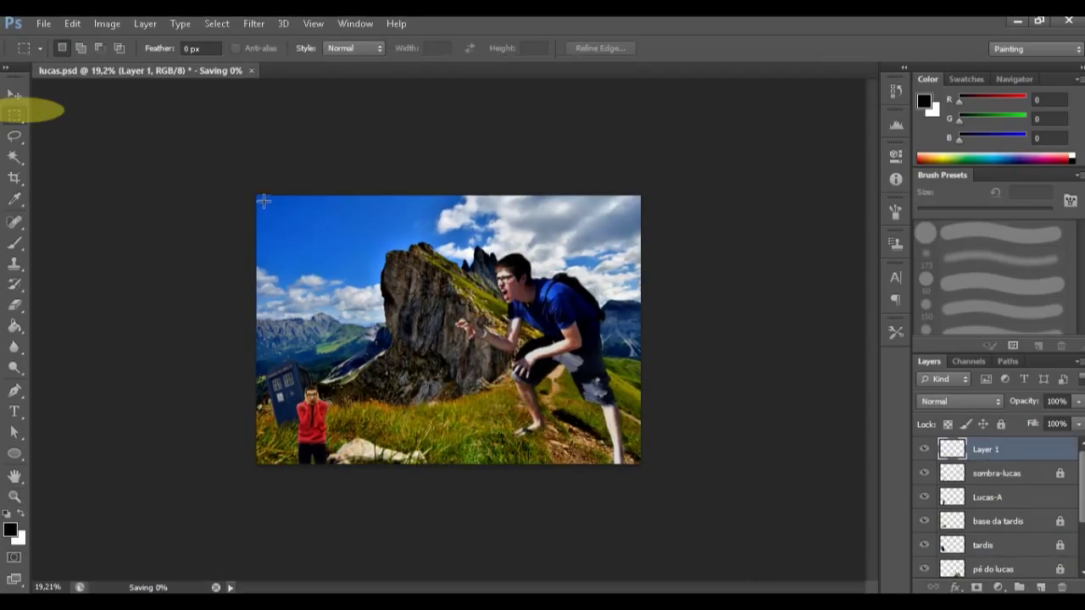
pyautogui.moveTo(262, 201)
pyautogui.mouseDown()
pyautogui.moveTo(583, 451)
pyautogui.moveTo(637, 462)
pyautogui.mouseUp()
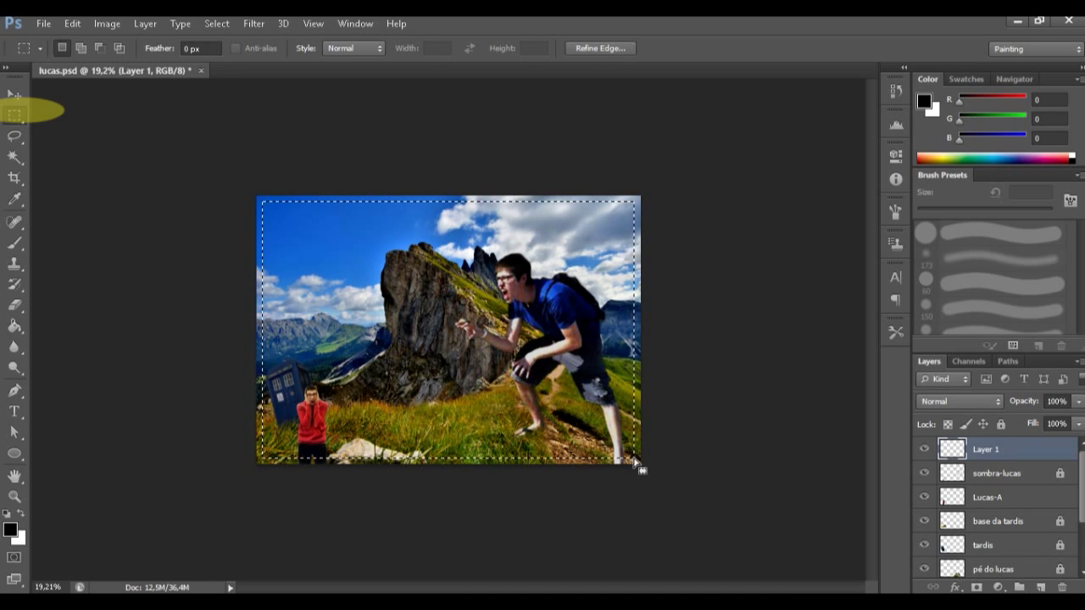
pyautogui.press('g')
pyautogui.click(258, 294)
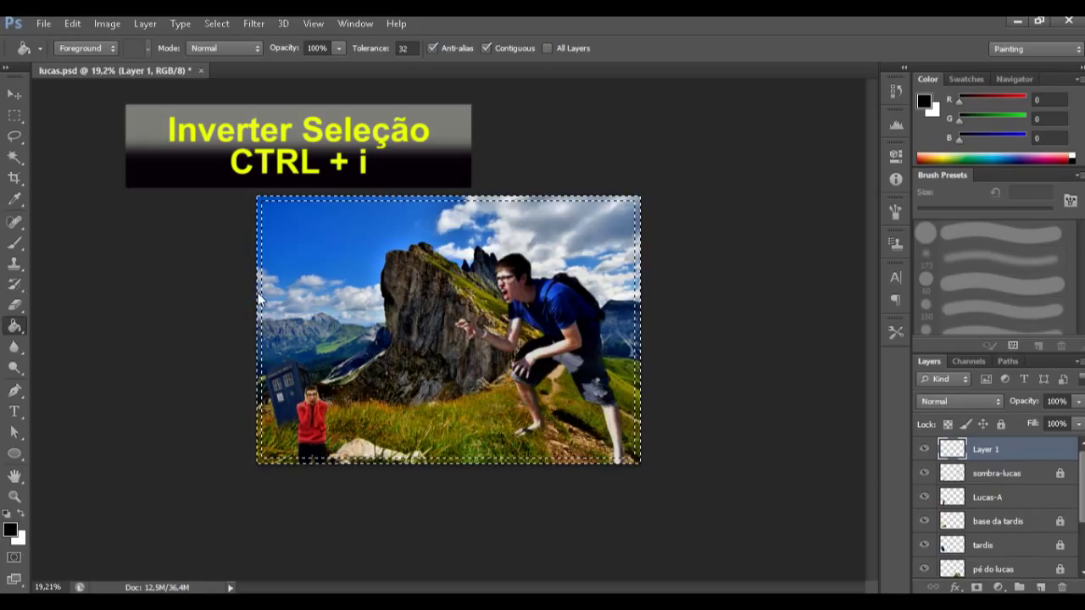
# Apply the Graphic Pen filter to the black border with Stroke Length 2 and an increased Light/Dark Balance.
pyautogui.click(791, 111)
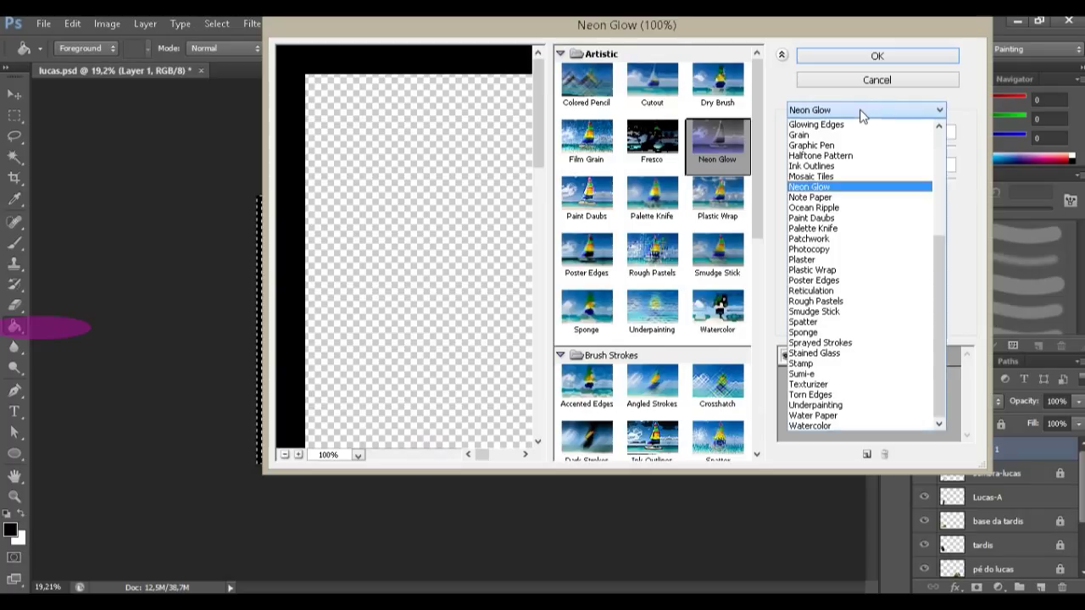
pyautogui.click(827, 144)
pyautogui.moveTo(958, 147); pyautogui.dragTo(804, 146)
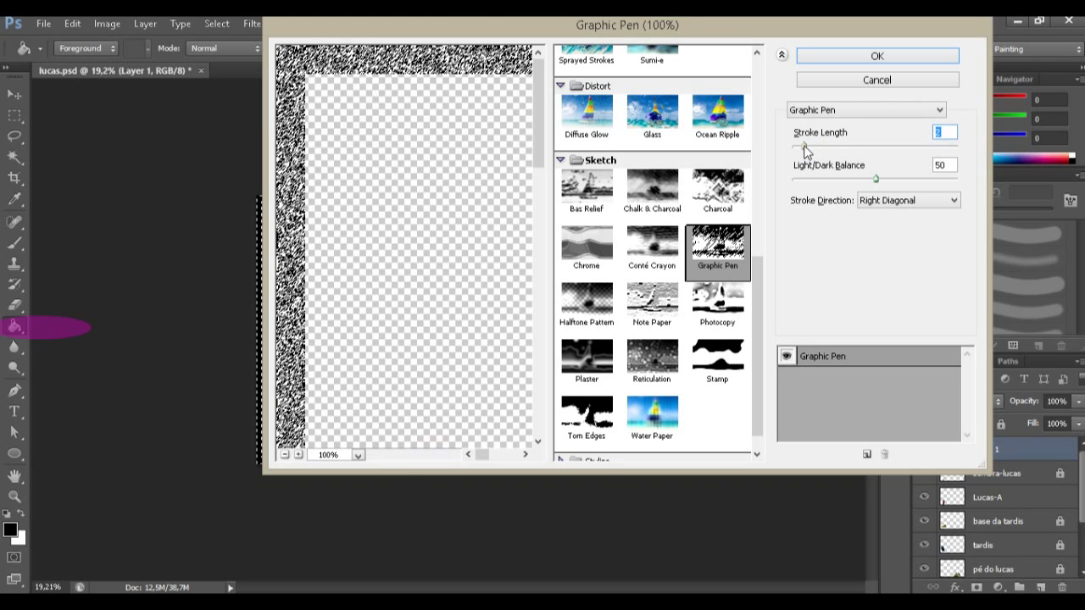
pyautogui.moveTo(875, 180); pyautogui.dragTo(923, 182)
pyautogui.click(903, 55)
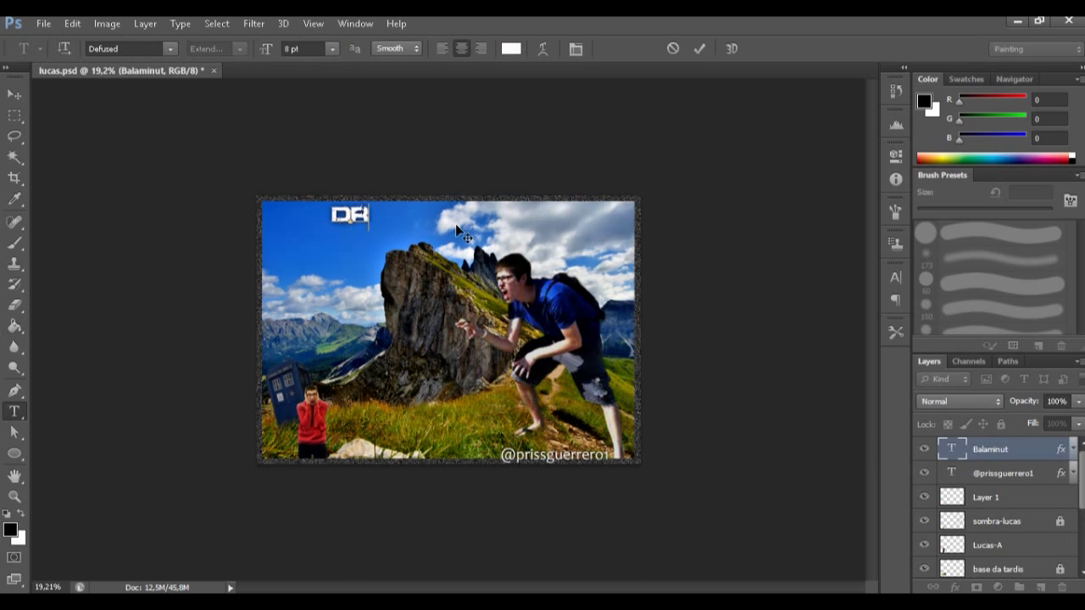
# Write the upper title with the hoodie man's name after "DR", followed by "VS BALAMINUTIS RAPTOR".
pyautogui.write('LUCAS V')
pyautogui.write('S BALAMINUTIS')
pyautogui.write(' REX')
pyautogui.press('BackSpace')
pyautogui.press('BackSpace')
pyautogui.write('APTOR')
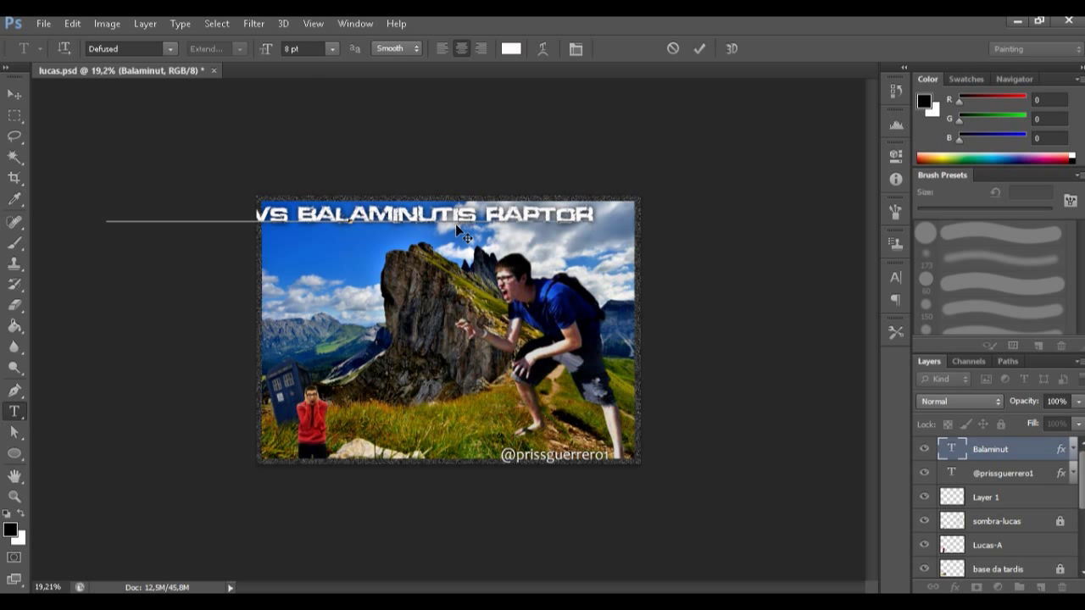
# Move the title along the image's upper edge and scale it down to fit inside the frame's width.
pyautogui.click(17, 97)
pyautogui.moveTo(339, 222); pyautogui.dragTo(490, 219)
pyautogui.moveTo(756, 211); pyautogui.dragTo(633, 212)
pyautogui.moveTo(516, 216); pyautogui.dragTo(512, 217)
pyautogui.press('Return')
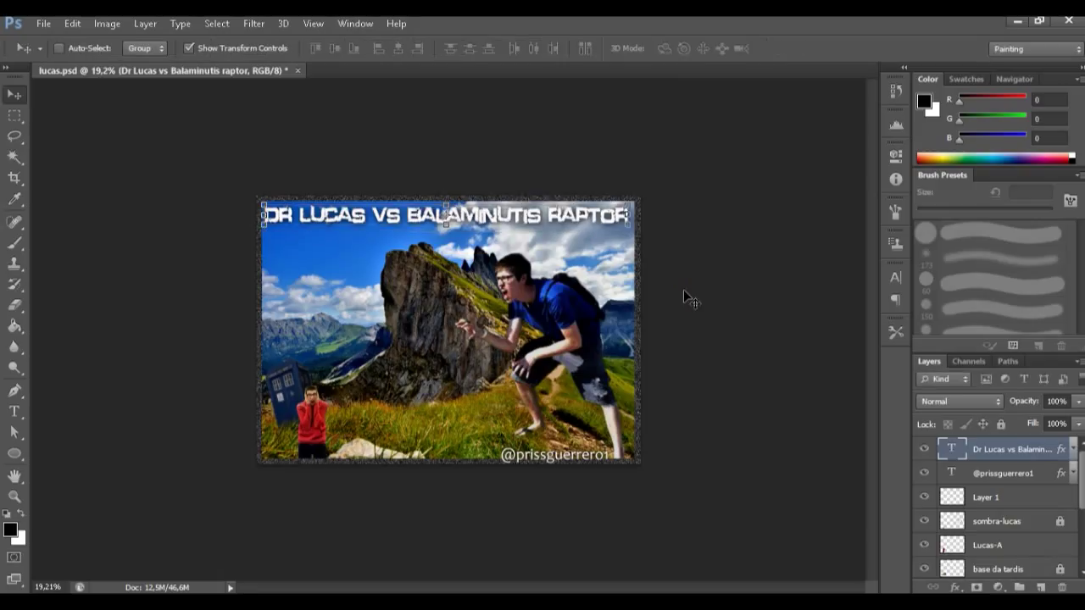
# Rename the textured border layer as "moldura" and lock it.
pyautogui.click(979, 500)
pyautogui.doubleClick(986, 497)
pyautogui.press('Return')
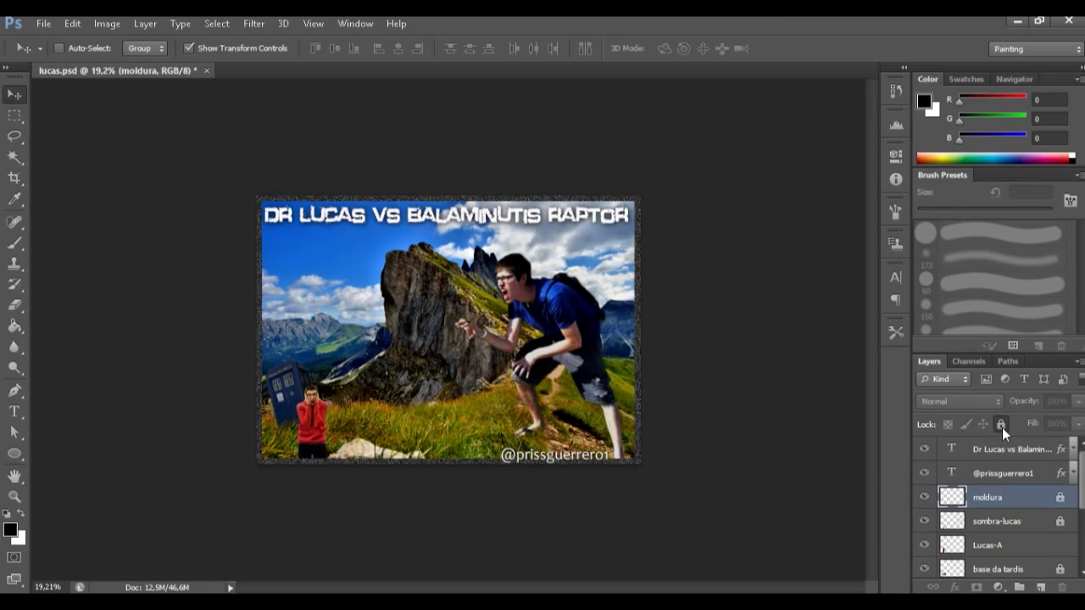